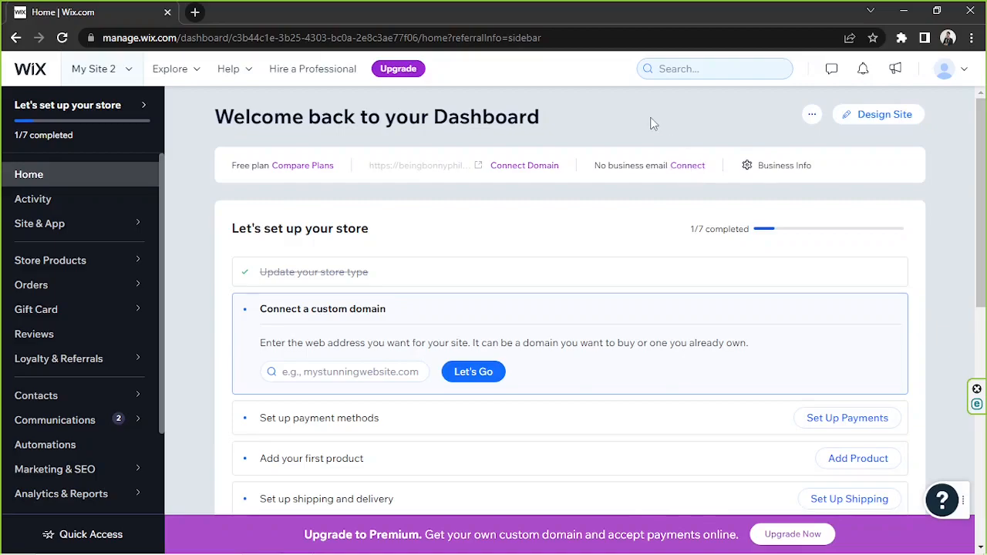
# Start creating a new site and set its website type to "landing page"
pyautogui.click(105, 69)
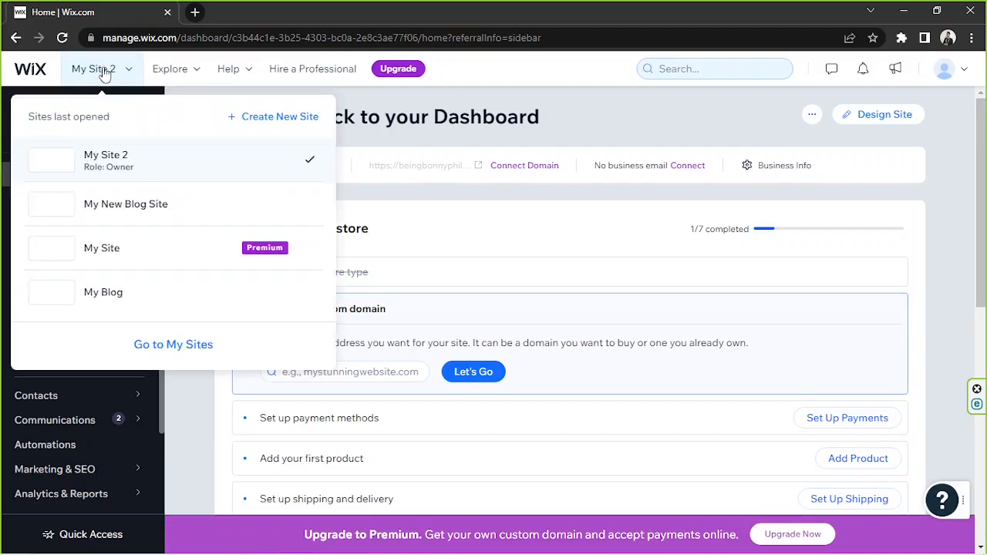
pyautogui.click(271, 128)
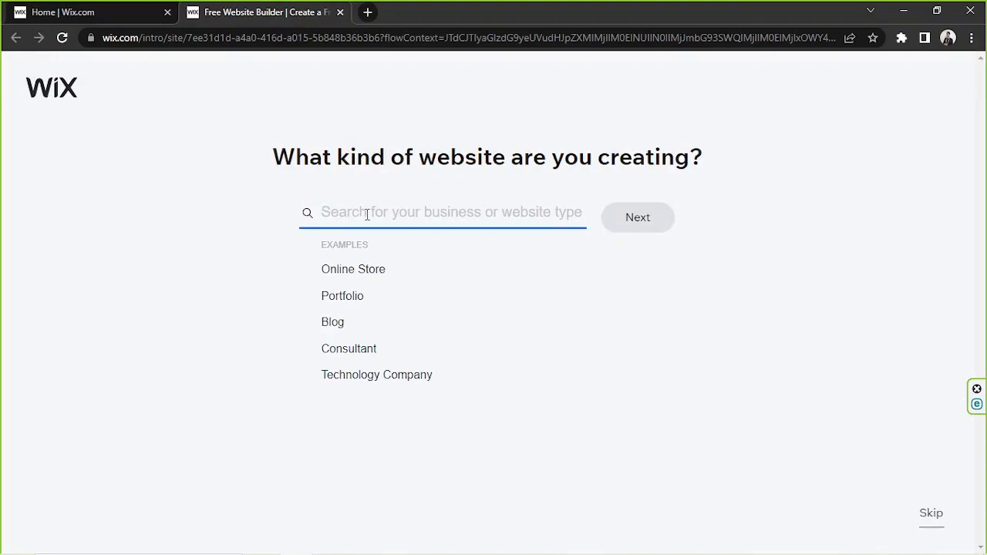
pyautogui.write('landing page')
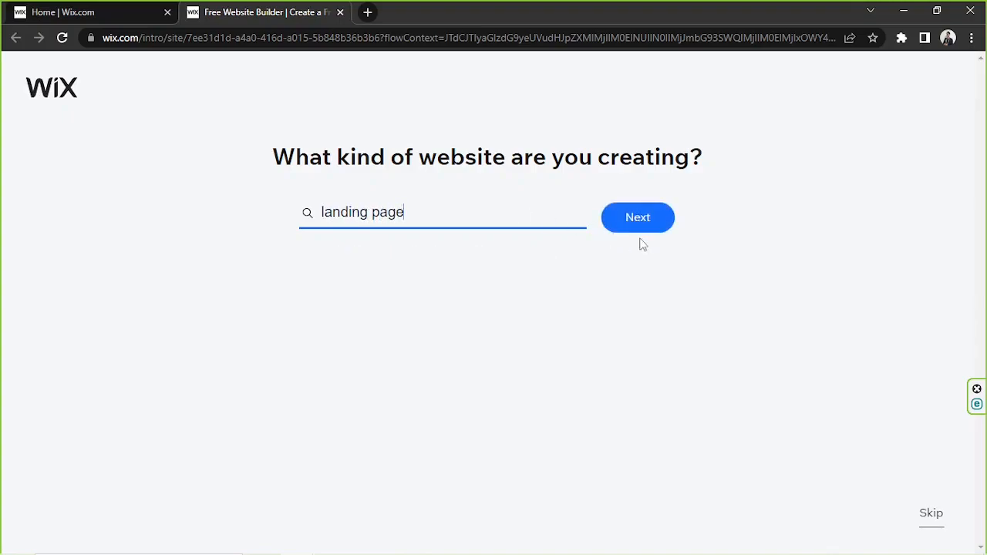
pyautogui.click(646, 232)
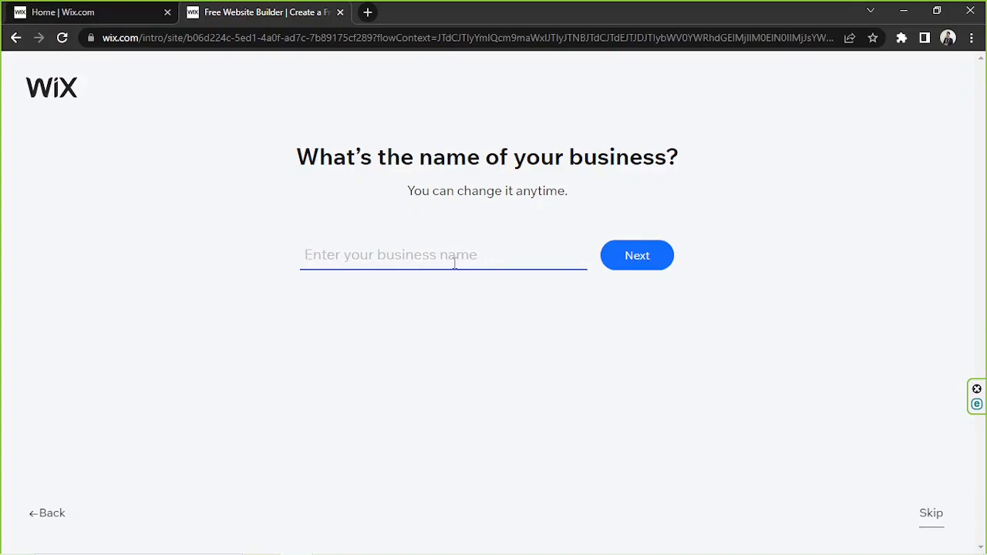
# Name the business ABCDE Company and accept Chat as the feature to add to the website
pyautogui.write('ABC Company')
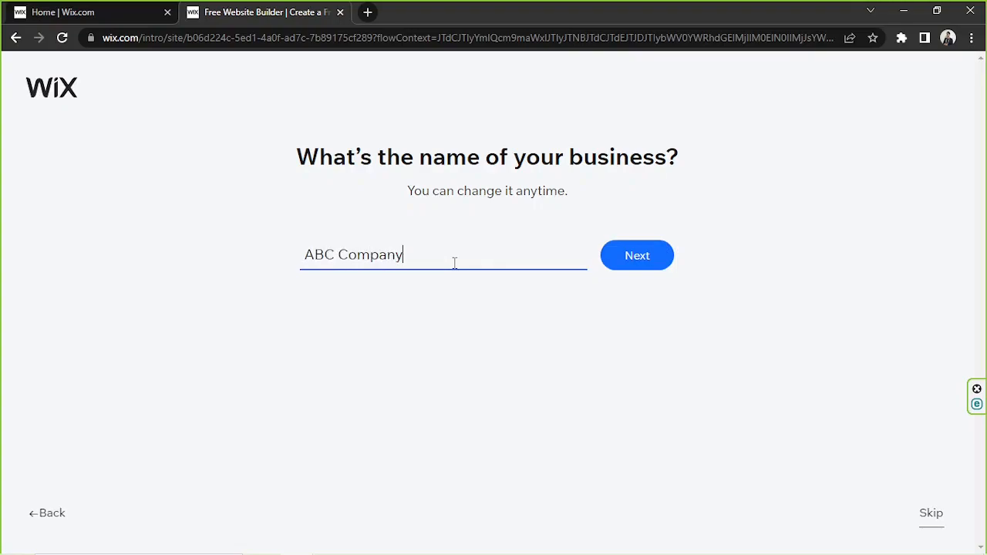
pyautogui.click(336, 253)
pyautogui.write('DE')
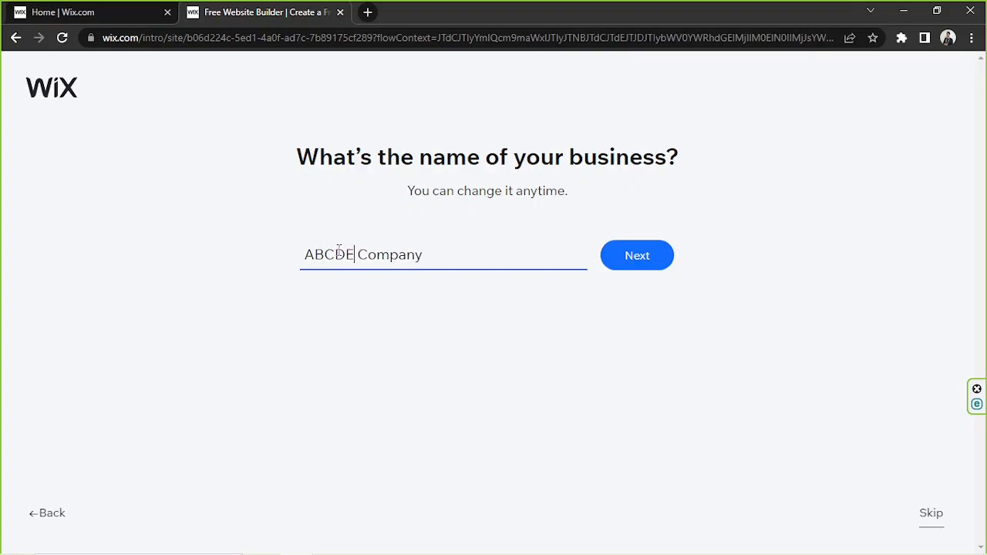
pyautogui.click(645, 255)
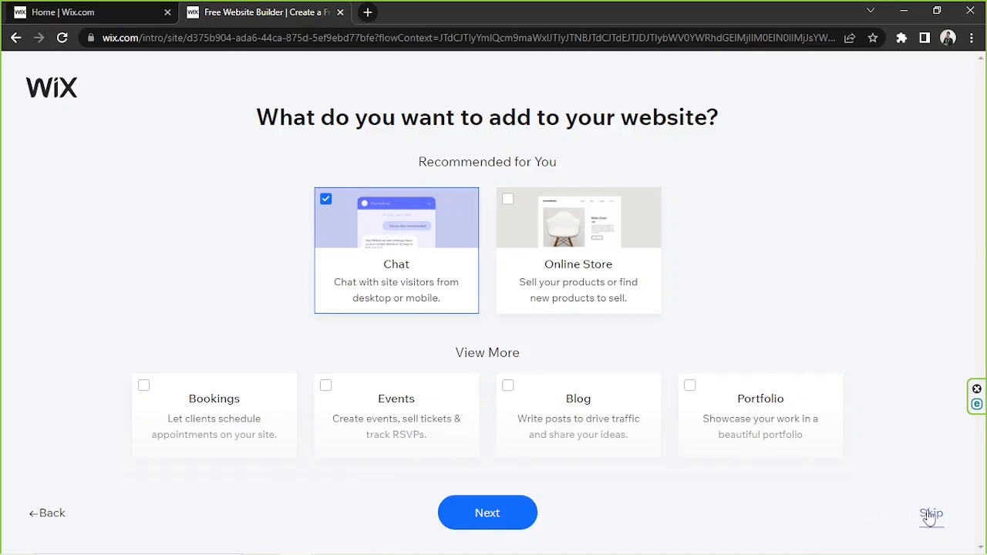
pyautogui.click(480, 516)
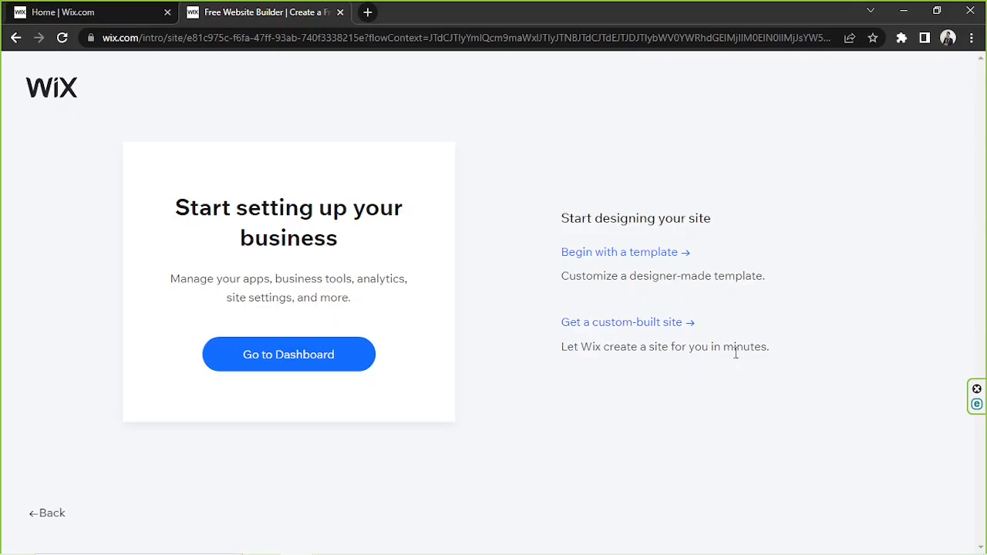
# Begin with a template, open the Corporate Landing Page template for editing, and dismiss the AI site content dialog
pyautogui.click(626, 263)
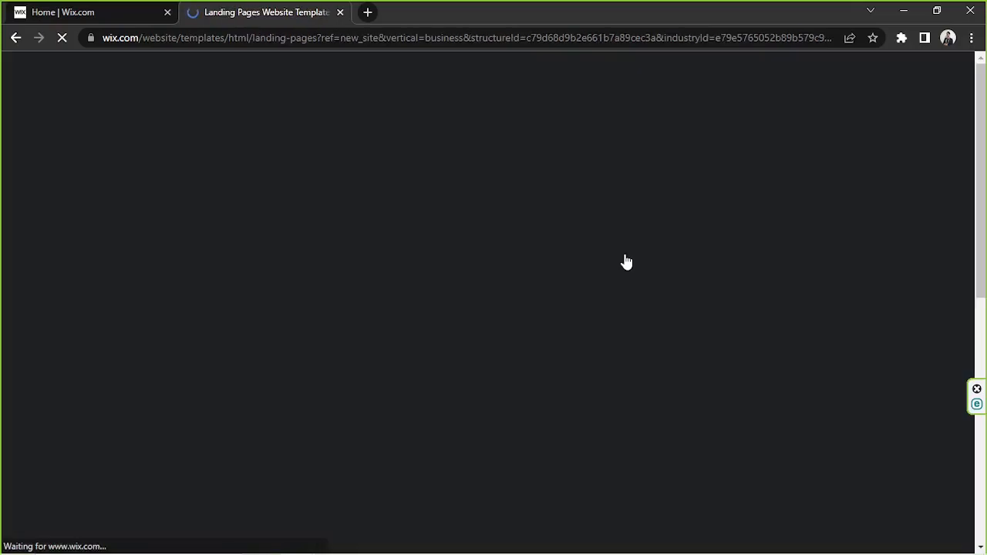
pyautogui.scroll(-3, 622, 259)
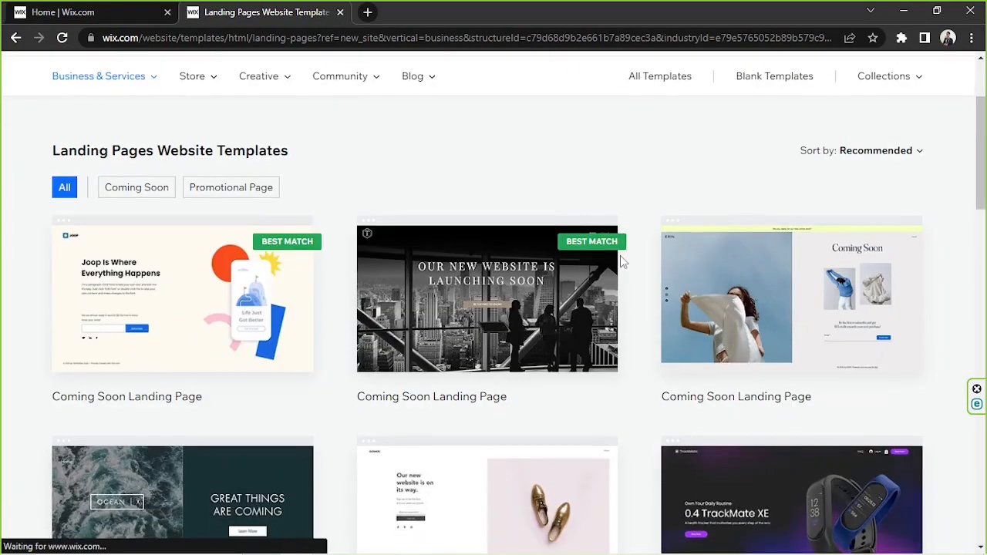
pyautogui.scroll(1, 621, 261)
pyautogui.scroll(1, 620, 255)
pyautogui.scroll(-4, 621, 255)
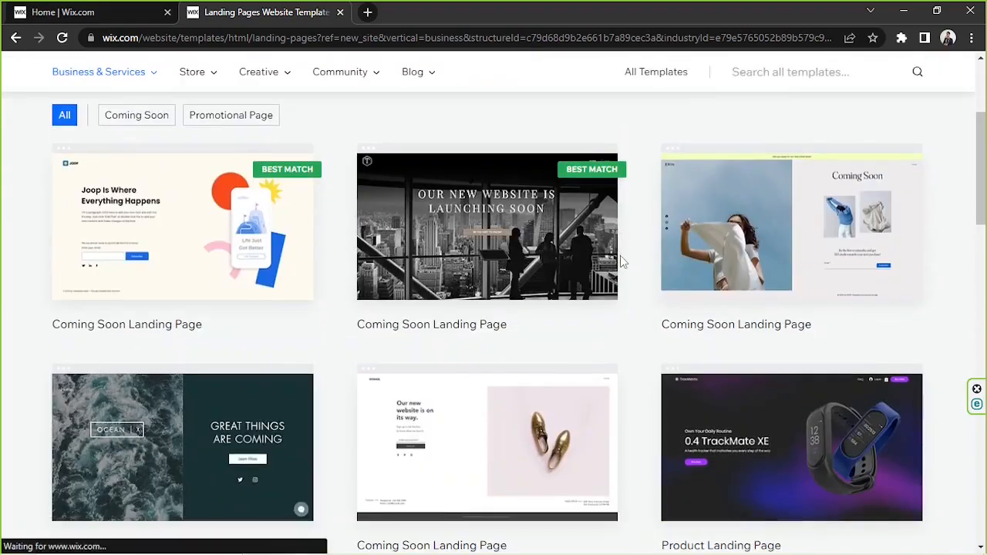
pyautogui.scroll(-2, 620, 256)
pyautogui.scroll(3, 619, 260)
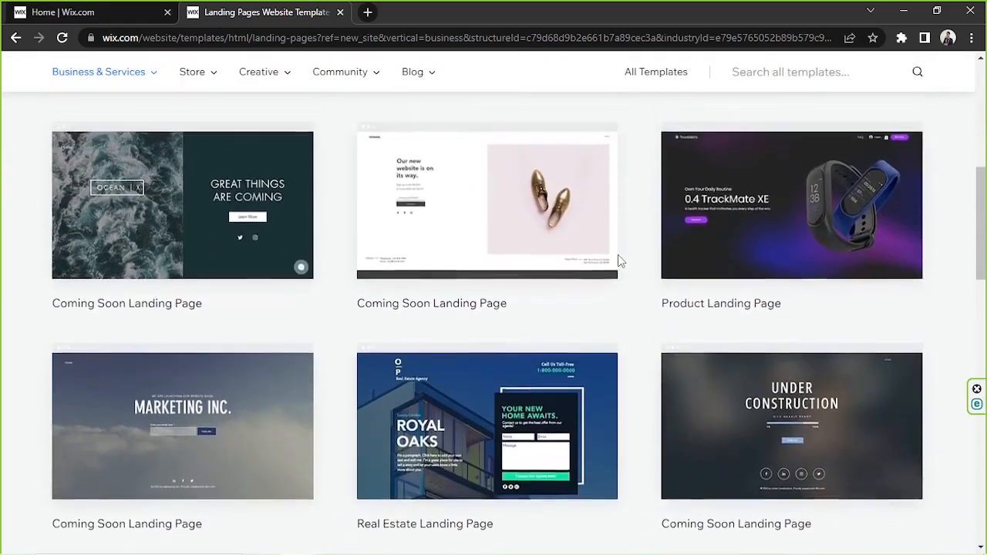
pyautogui.scroll(2, 619, 261)
pyautogui.scroll(-6, 620, 261)
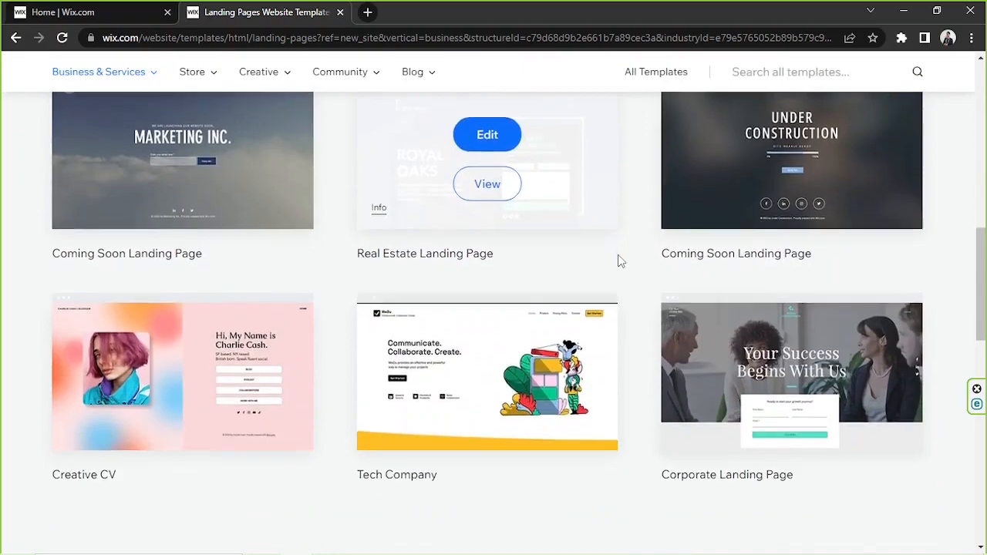
pyautogui.scroll(-1, 621, 260)
pyautogui.moveTo(785, 306)
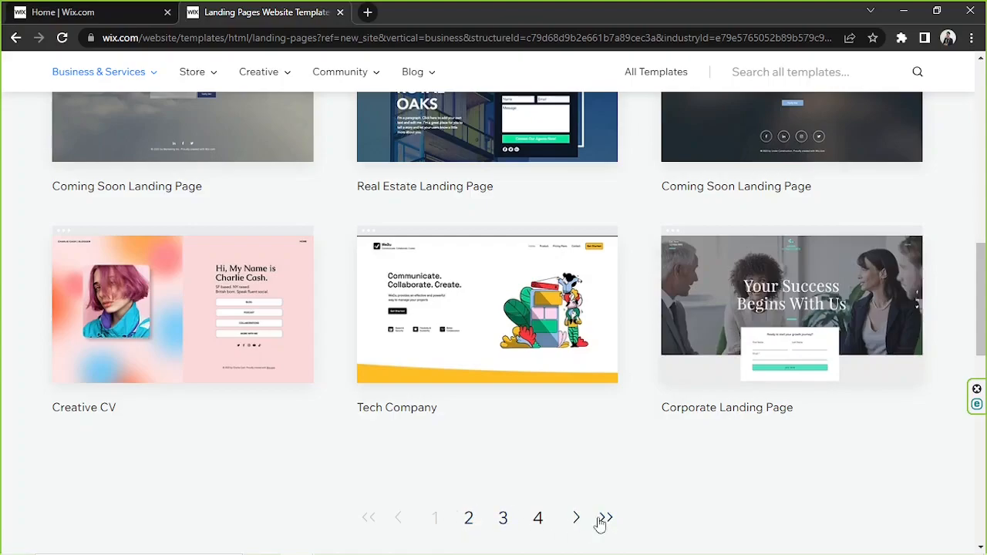
pyautogui.moveTo(776, 353)
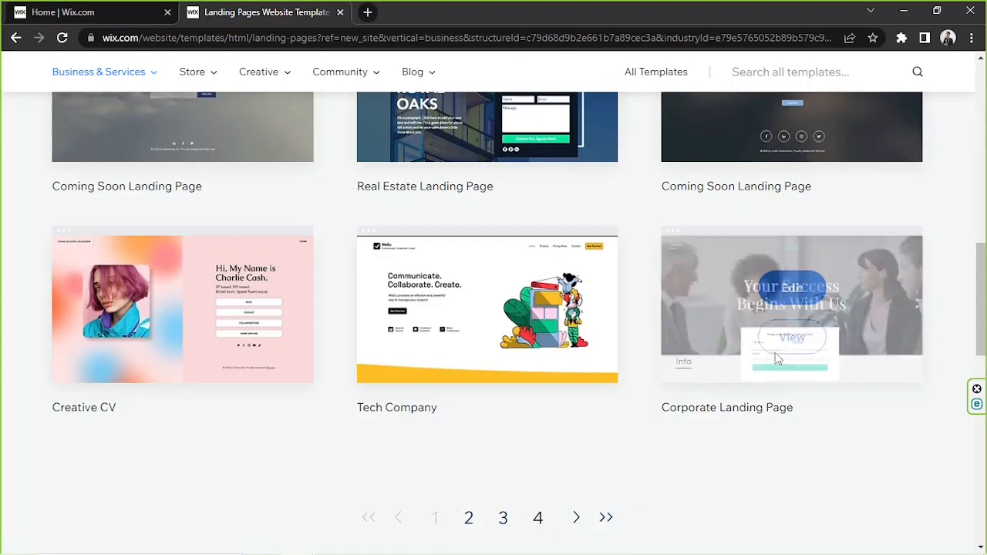
pyautogui.click(781, 289)
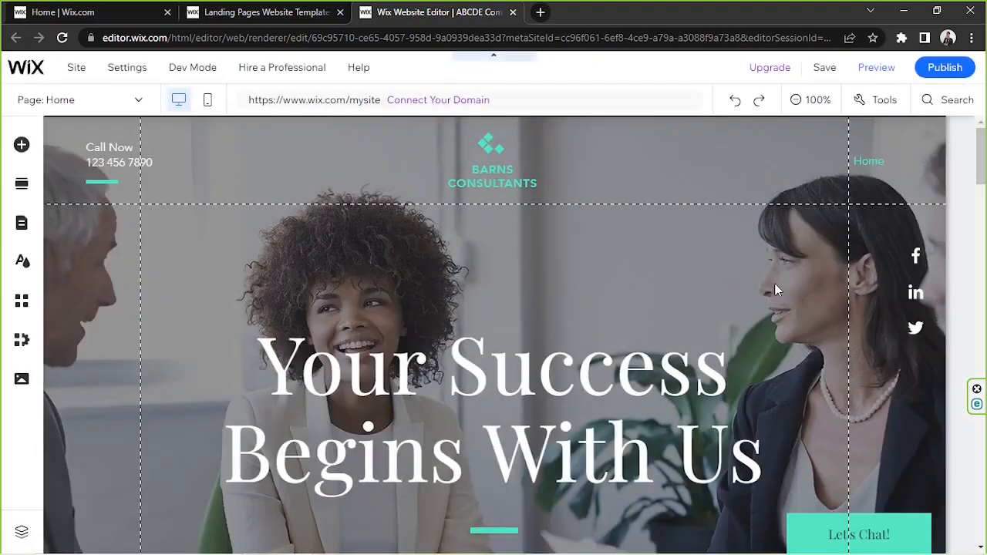
pyautogui.hotkey('ctrl', '-')
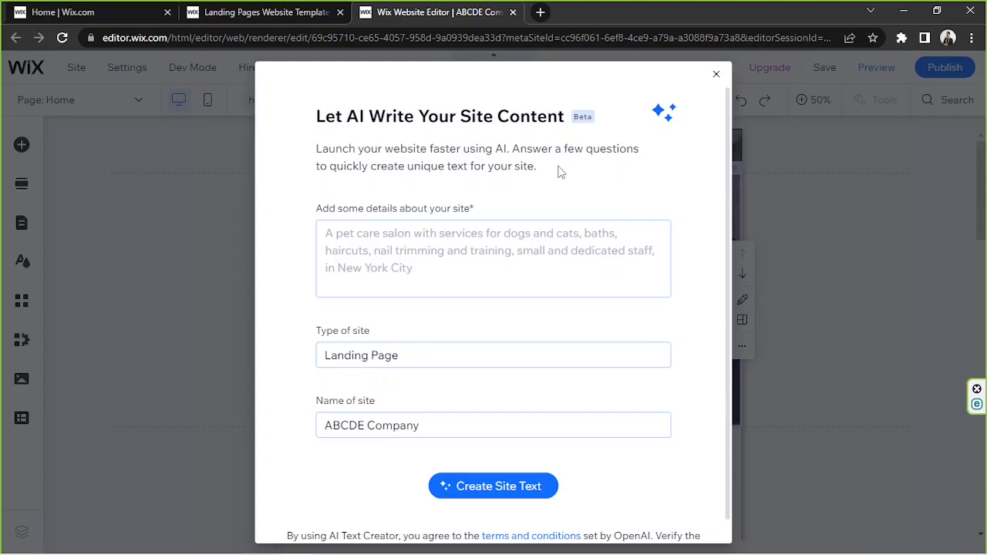
pyautogui.click(715, 78)
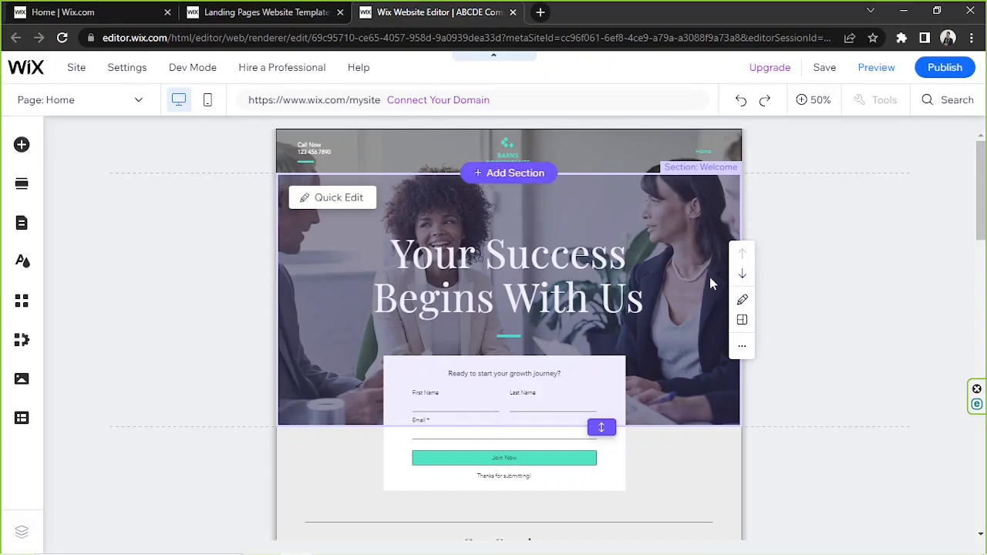
# Look through the free Wix and Shutterstock images and videos available in the editor's media library
pyautogui.click(22, 381)
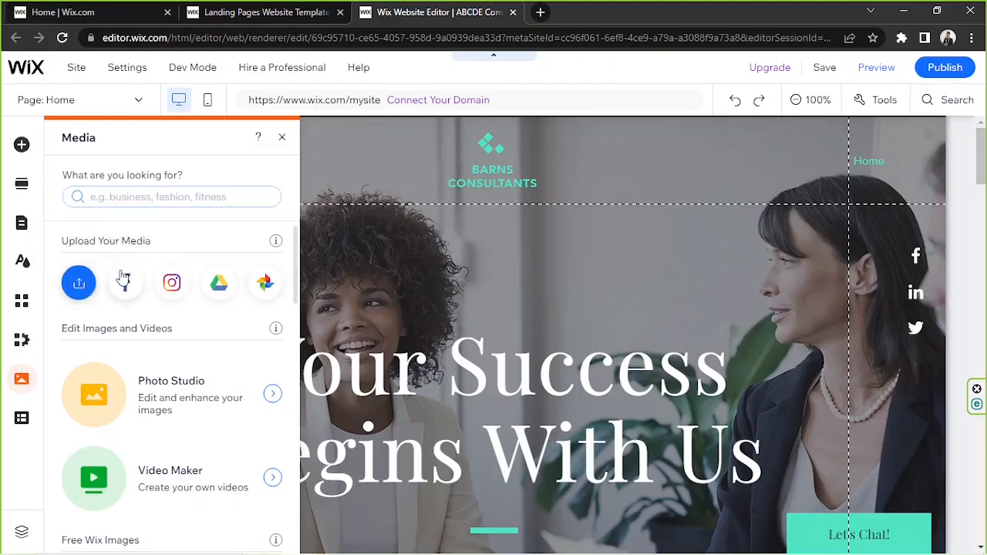
pyautogui.scroll(-4, 207, 251)
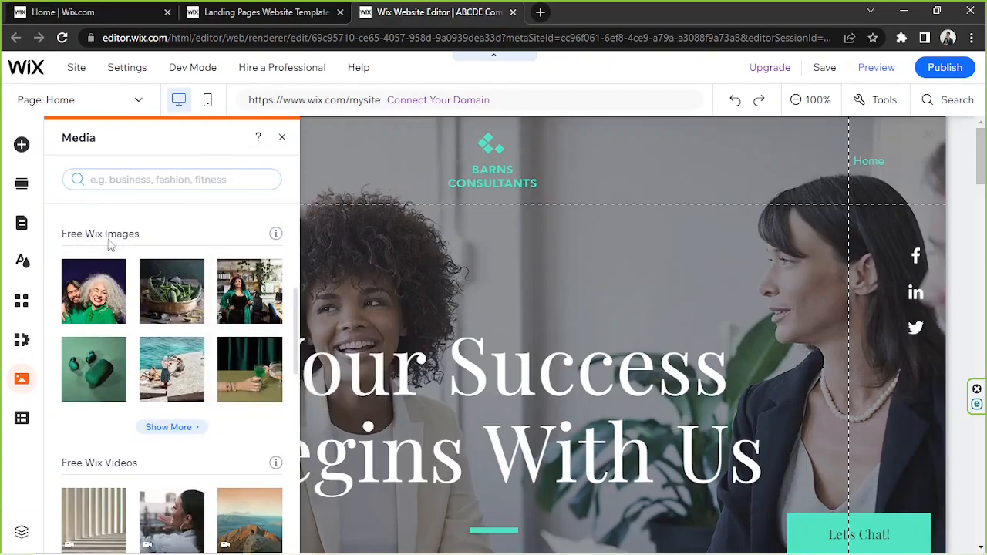
pyautogui.scroll(-2, 133, 245)
pyautogui.scroll(-1, 133, 246)
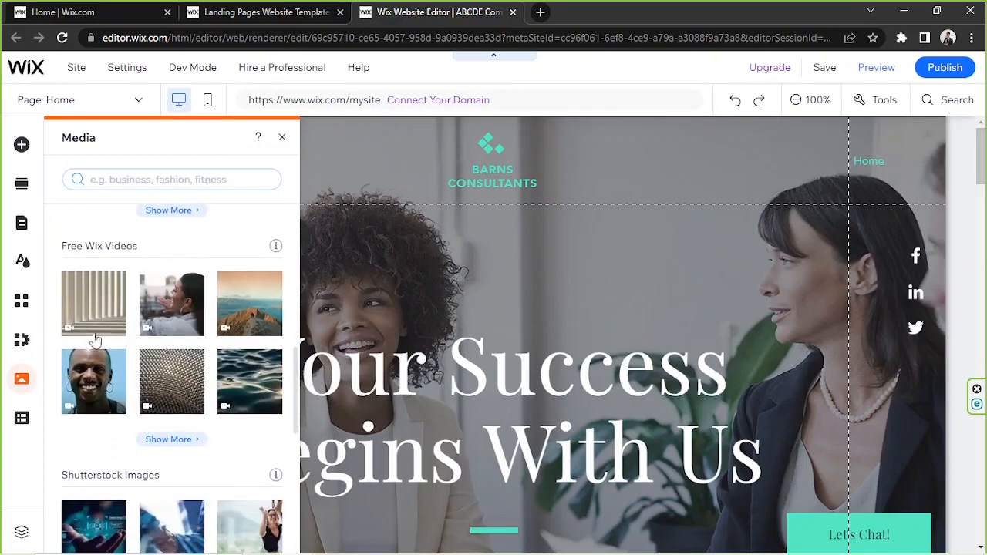
pyautogui.scroll(-2, 136, 283)
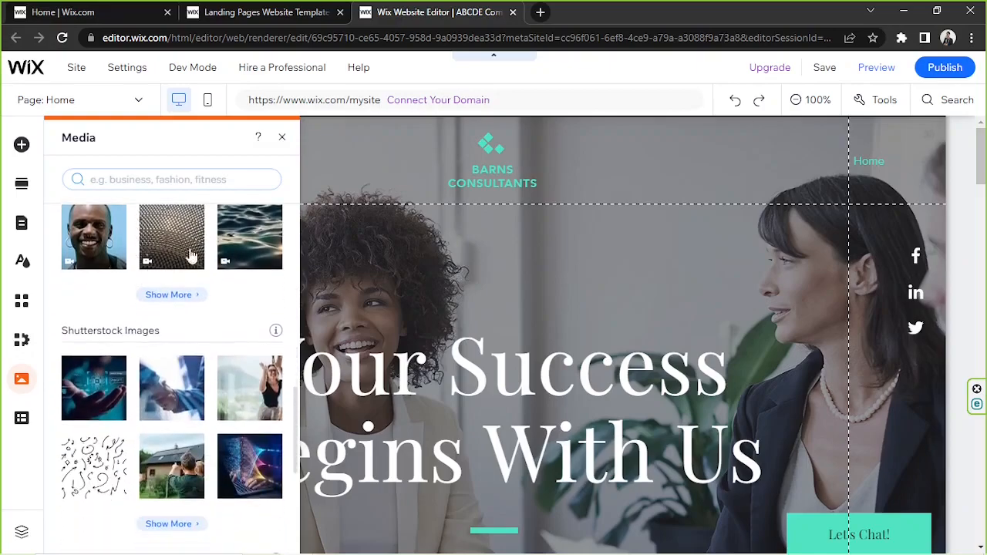
pyautogui.scroll(-1, 195, 246)
pyautogui.scroll(-1, 198, 243)
pyautogui.scroll(1, 110, 273)
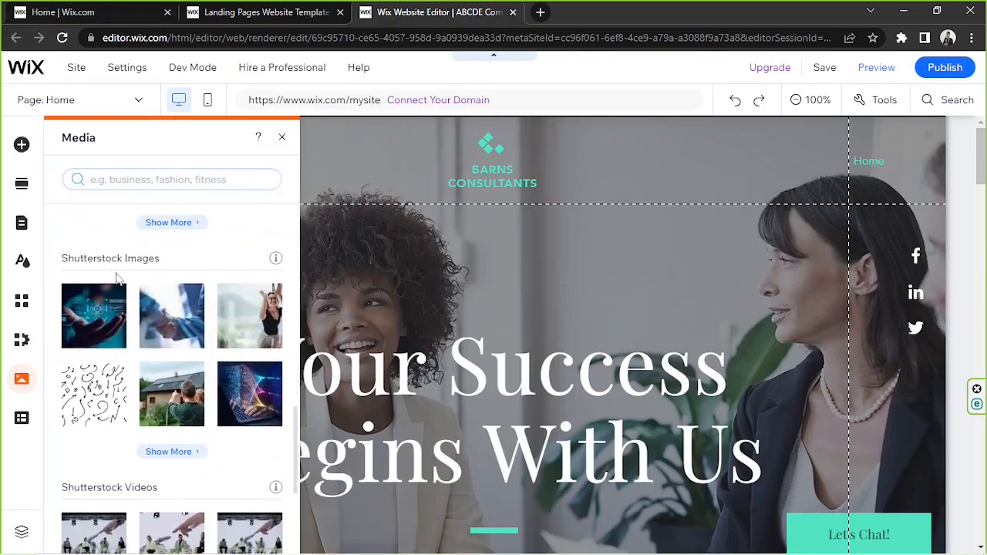
pyautogui.scroll(-2, 162, 264)
pyautogui.scroll(-1, 164, 265)
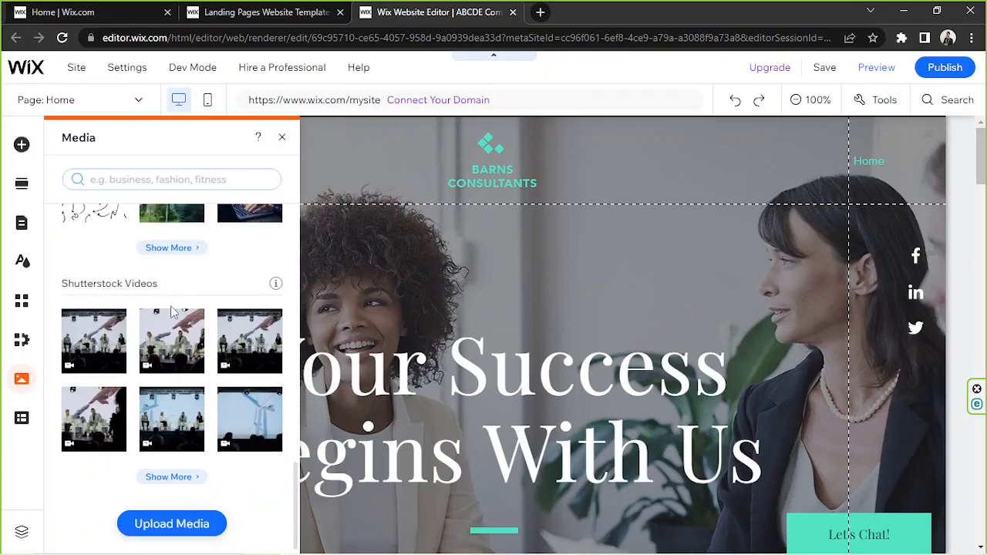
# Upload both images from the Wix Sample Media folder on the computer to the site files
pyautogui.scroll(10, 173, 312)
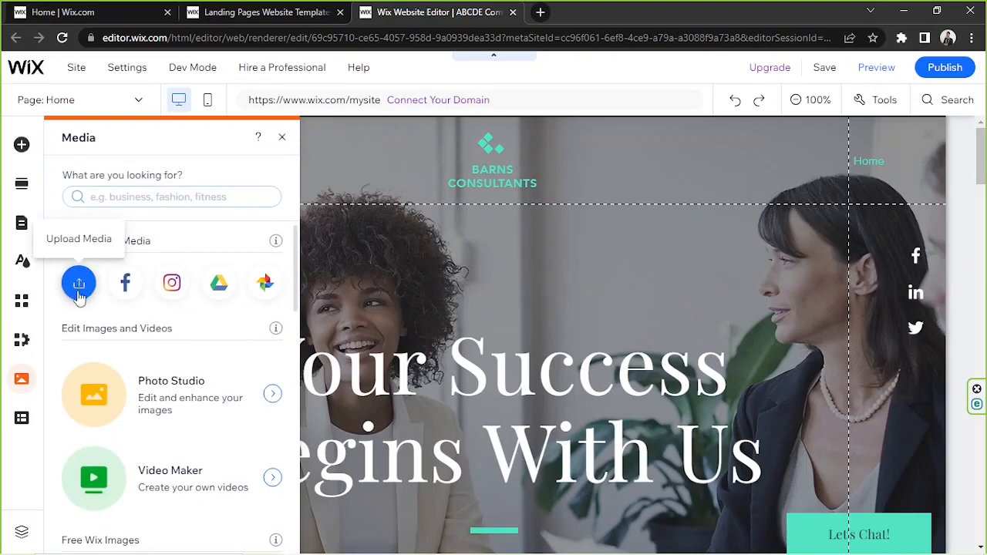
pyautogui.click(78, 286)
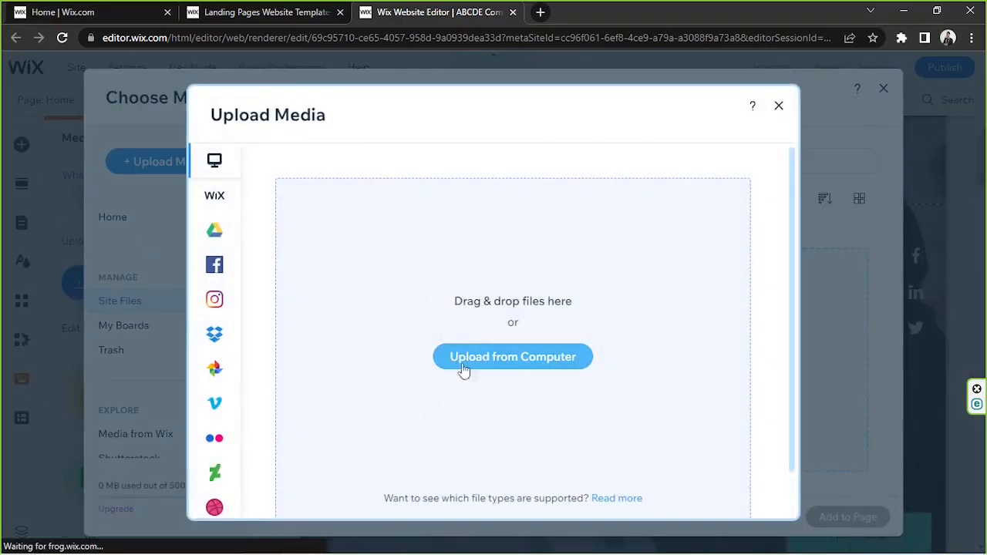
pyautogui.click(505, 361)
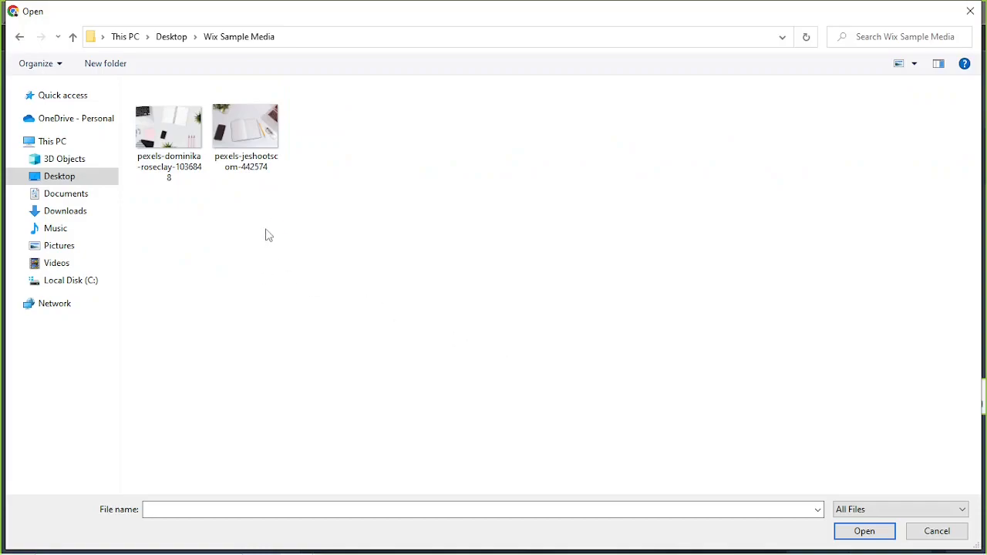
pyautogui.moveTo(290, 209); pyautogui.dragTo(172, 148)
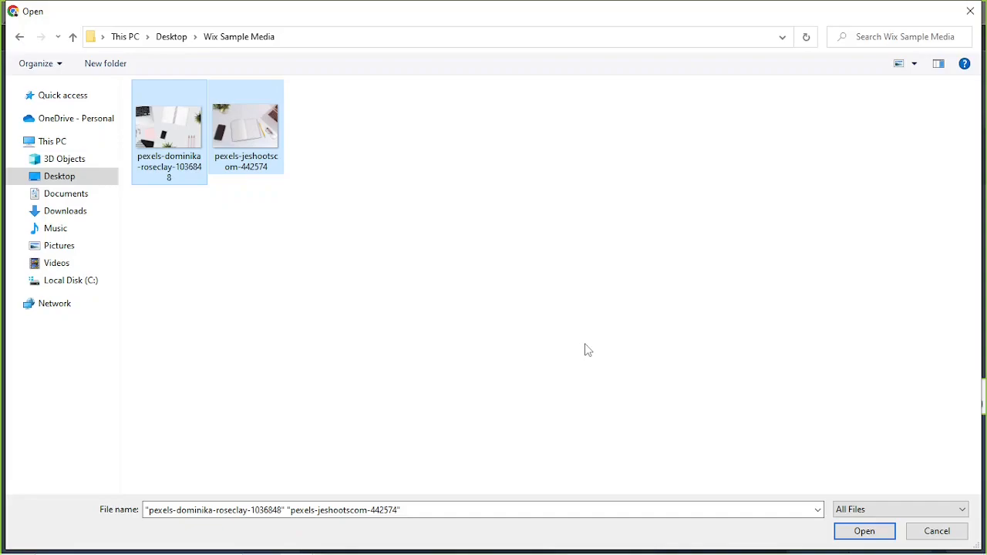
pyautogui.click(862, 534)
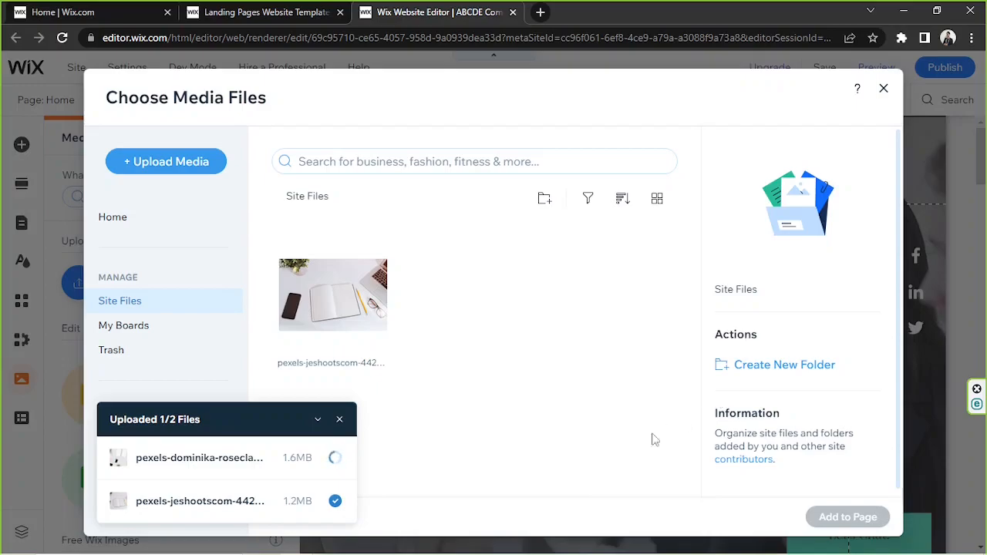
pyautogui.click(884, 90)
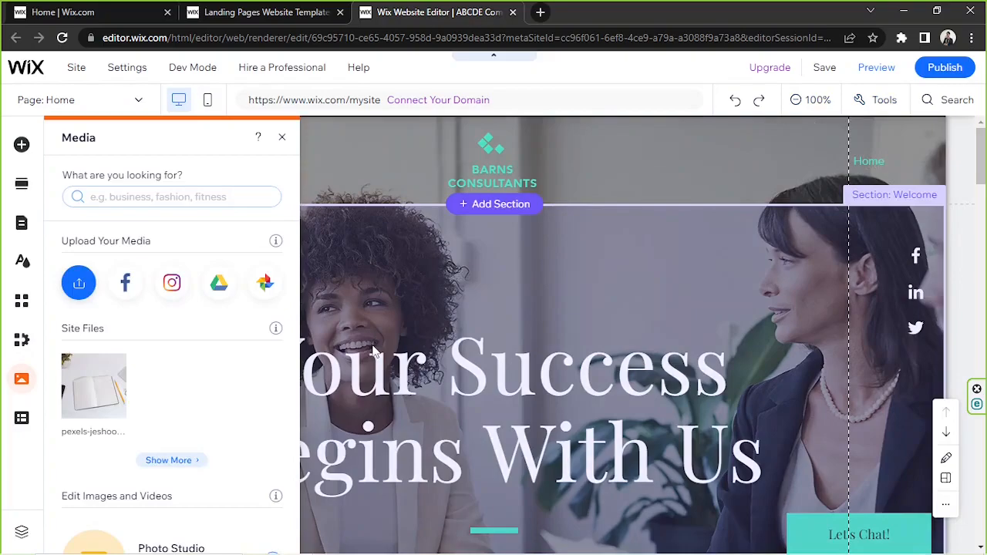
# Replace the Welcome section's strip background with pexels-jeshootscom-442574.jpg from the site files
pyautogui.click(513, 345)
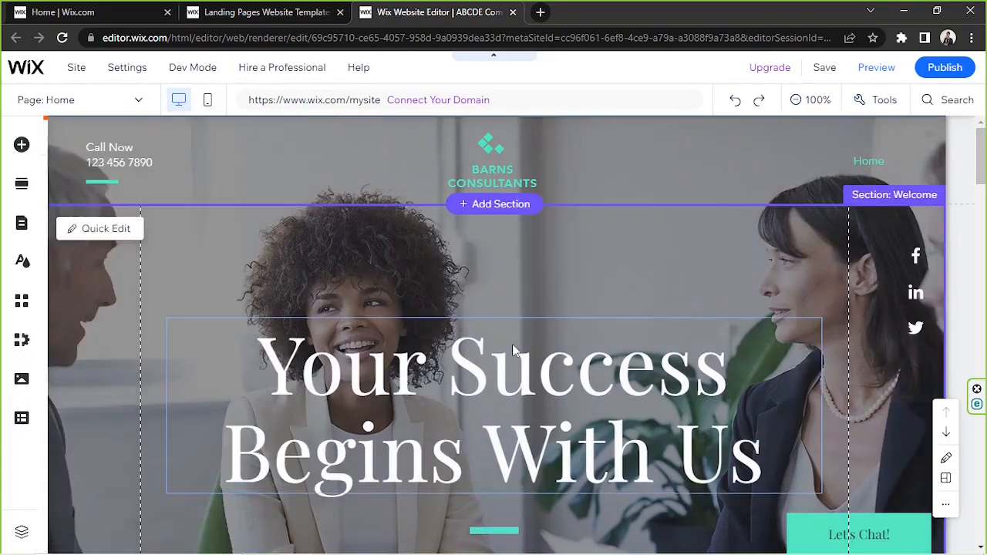
pyautogui.click(687, 249)
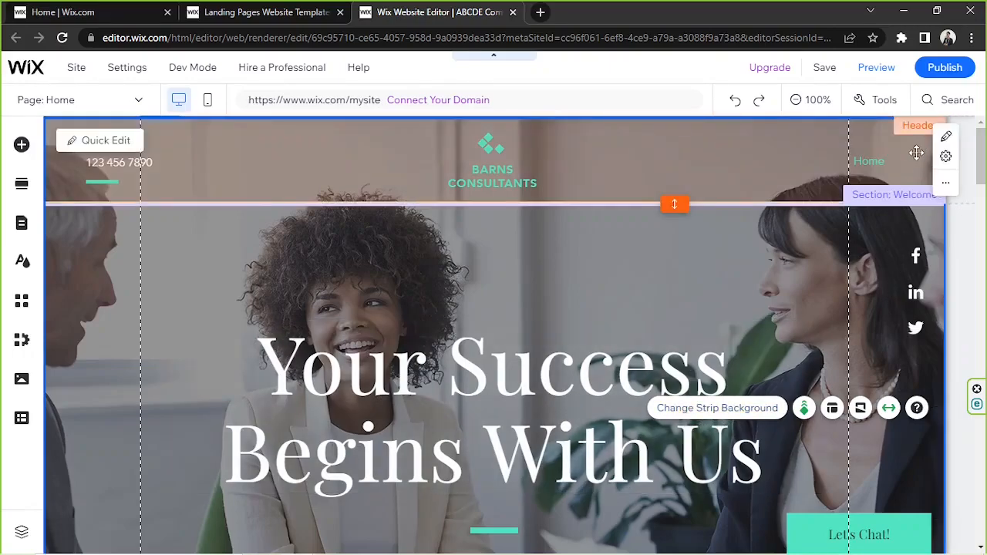
pyautogui.click(709, 414)
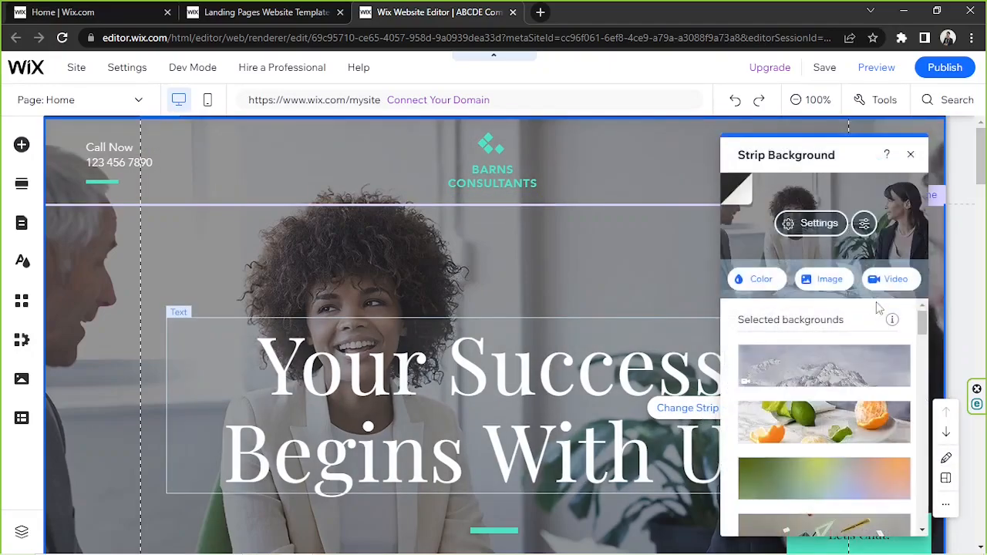
pyautogui.click(824, 284)
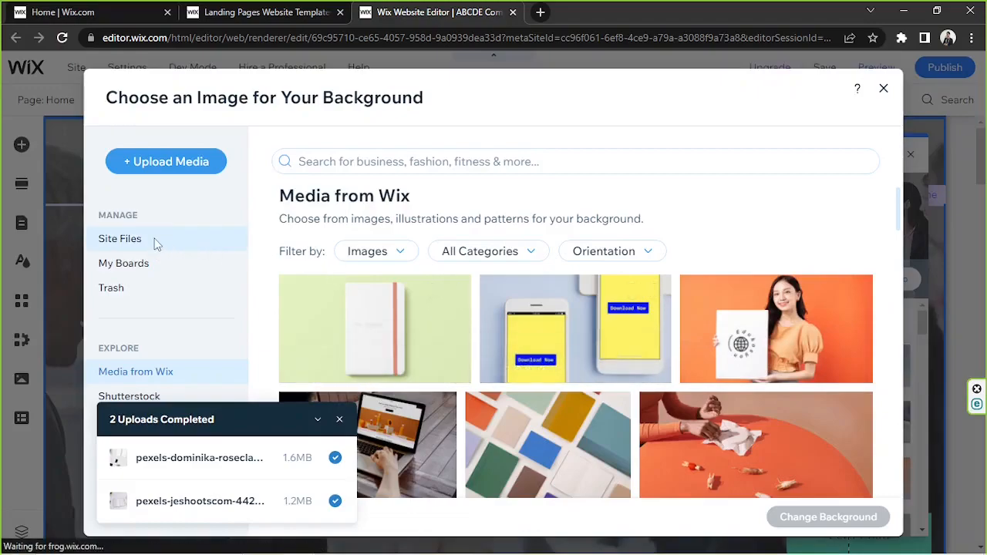
pyautogui.click(134, 246)
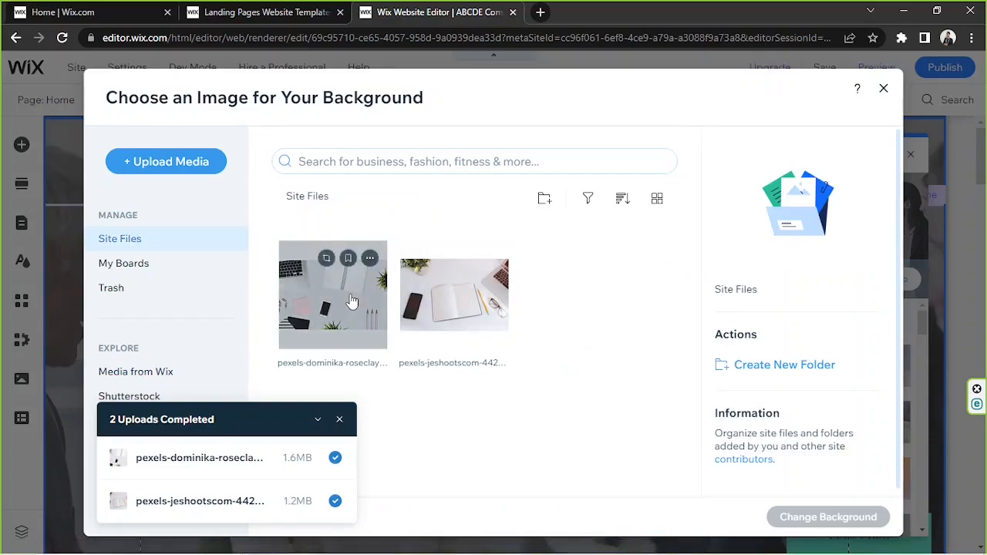
pyautogui.click(479, 301)
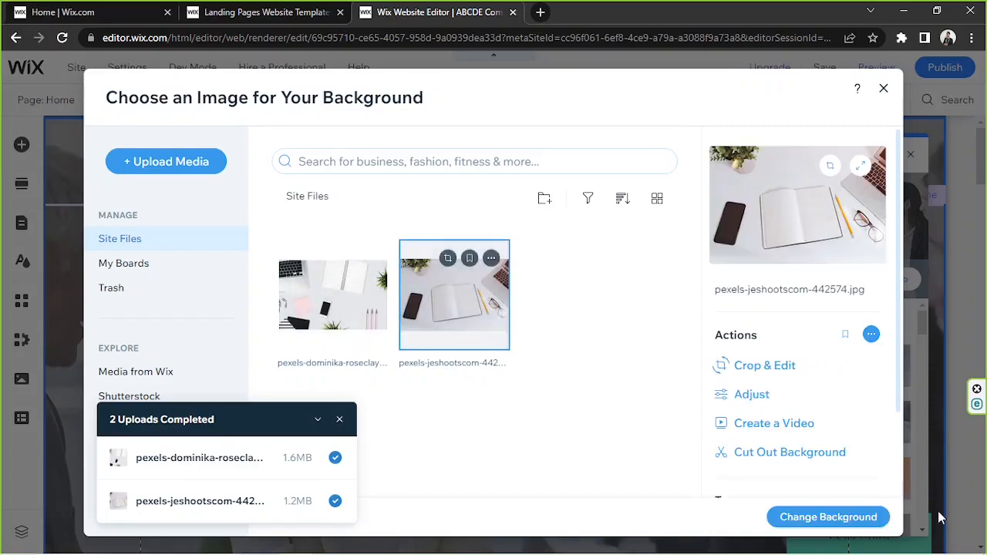
pyautogui.click(827, 518)
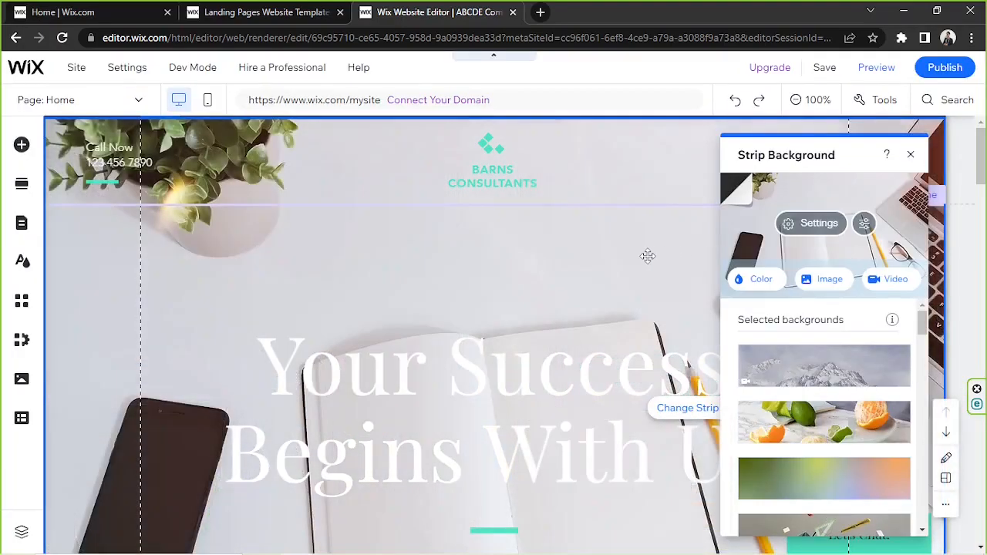
pyautogui.scroll(-3, 651, 257)
pyautogui.scroll(2, 648, 257)
pyautogui.scroll(2, 648, 256)
pyautogui.scroll(-2, 648, 257)
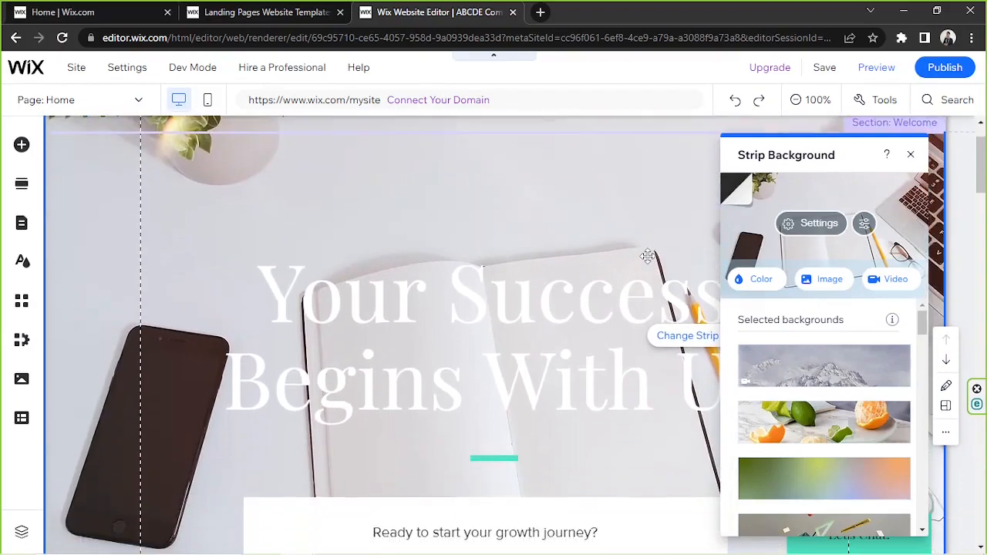
pyautogui.click(911, 155)
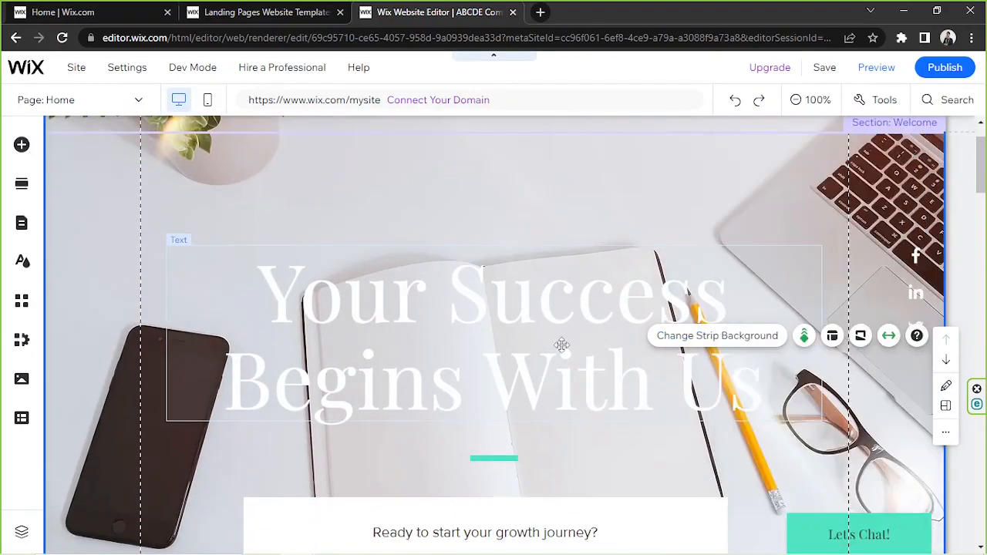
# Change the text color of the "Your Success Begins With Us" heading to black, #000000
pyautogui.click(561, 345)
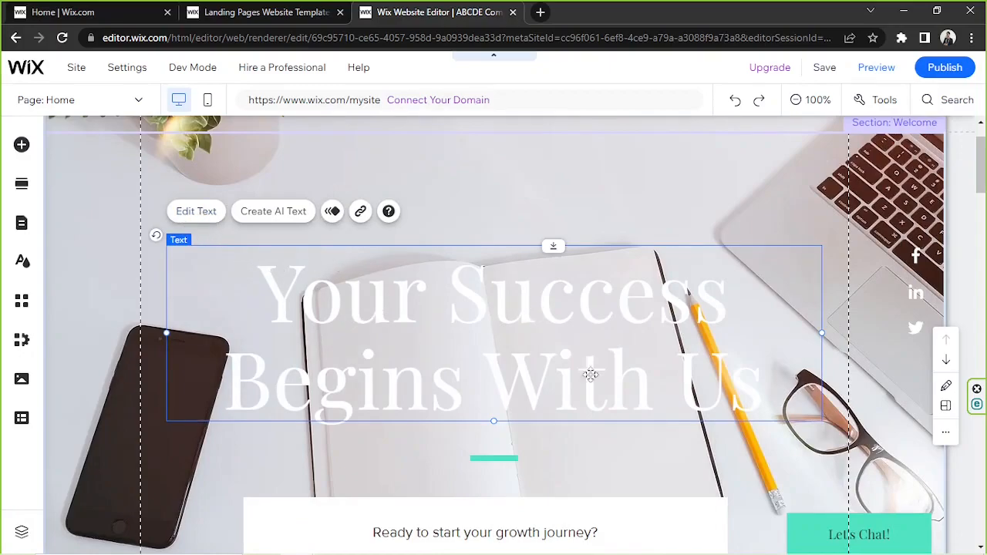
pyautogui.click(204, 220)
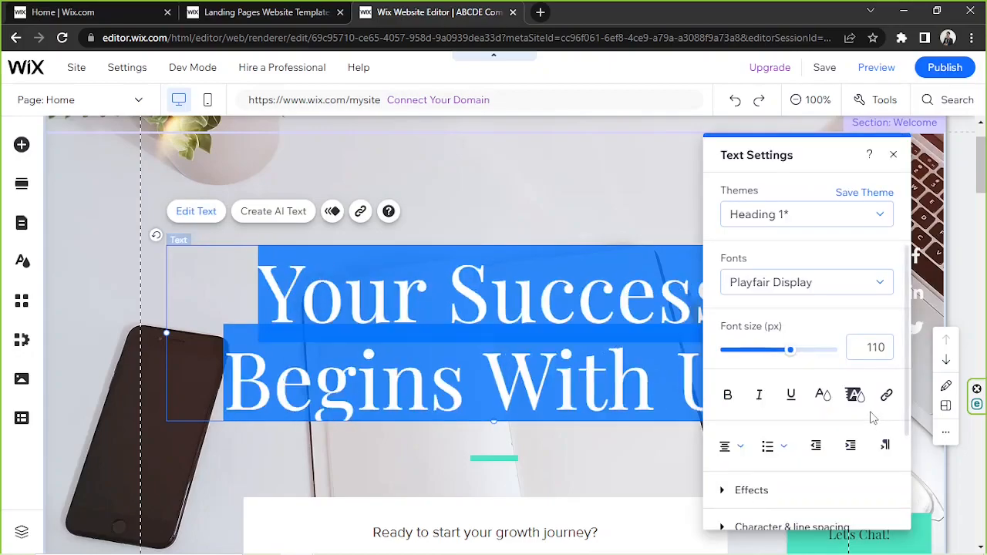
pyautogui.click(821, 396)
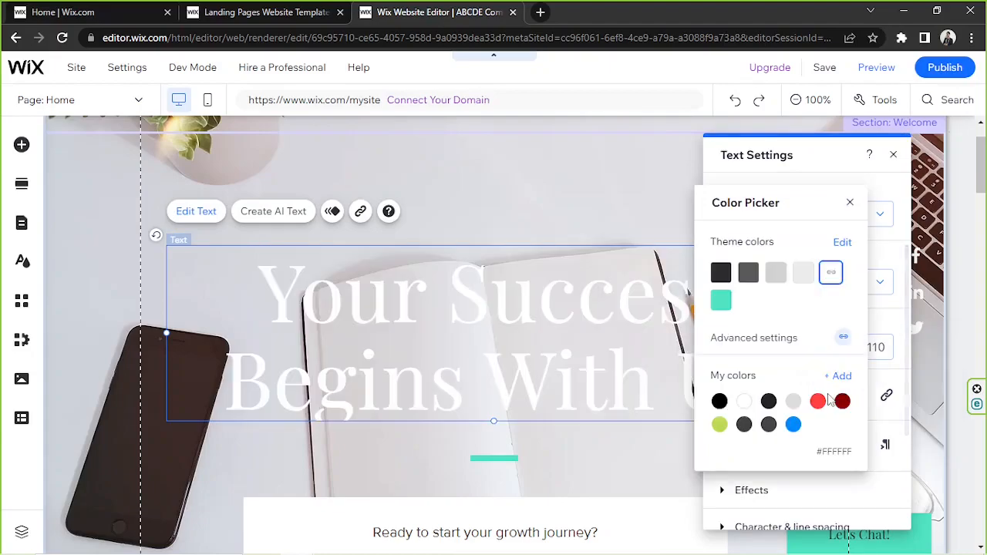
pyautogui.click(719, 402)
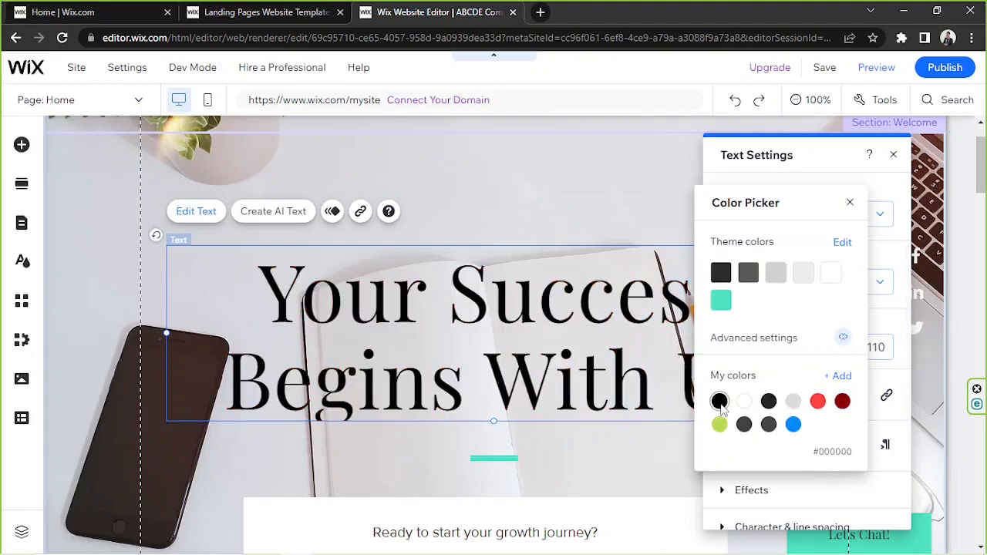
pyautogui.click(846, 161)
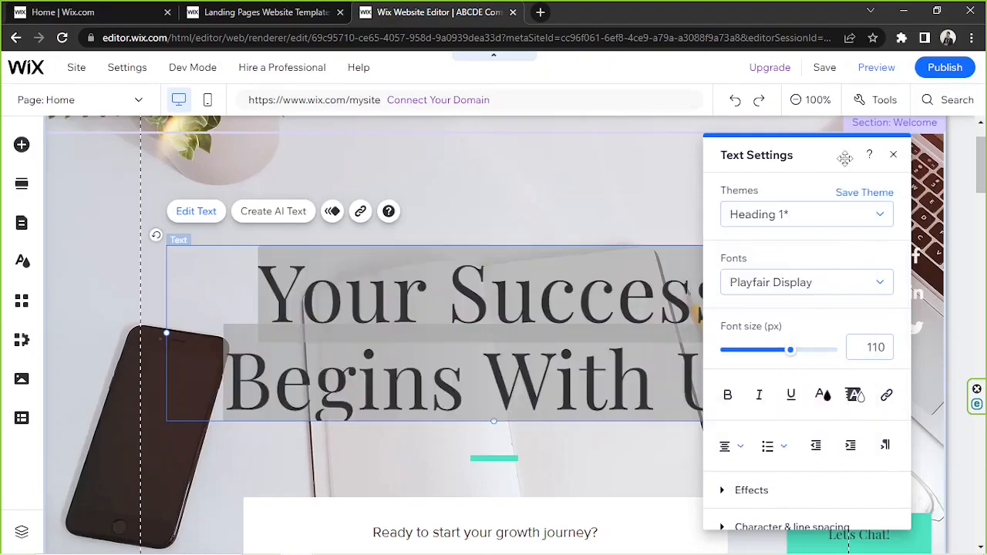
# Try text effects B, C, D and E on the main heading and settle on effect A
pyautogui.scroll(-2, 844, 300)
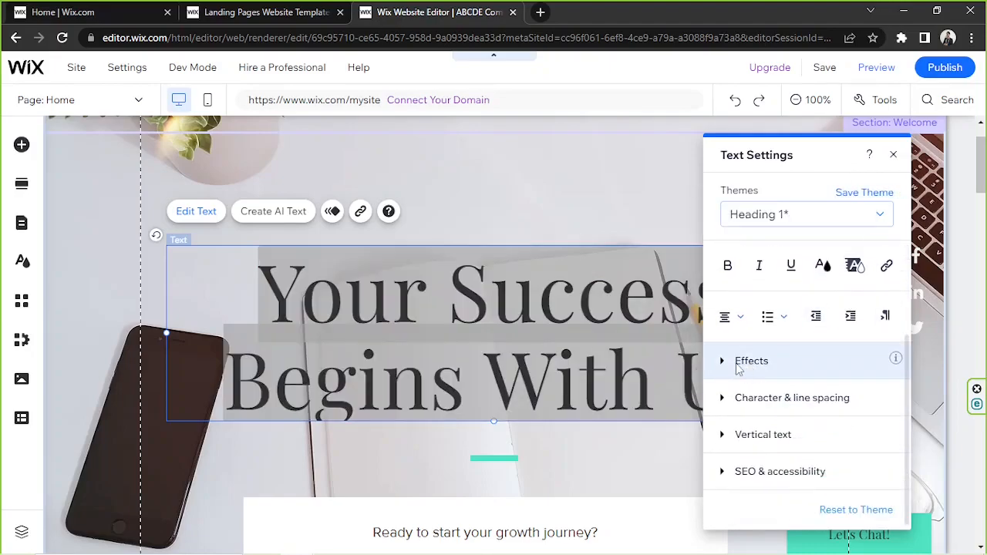
pyautogui.click(737, 365)
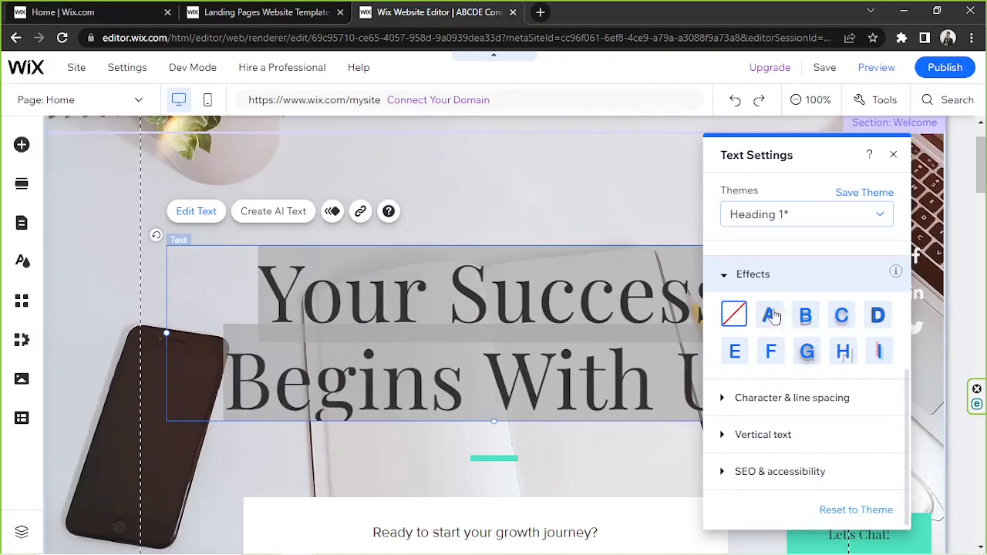
pyautogui.click(806, 320)
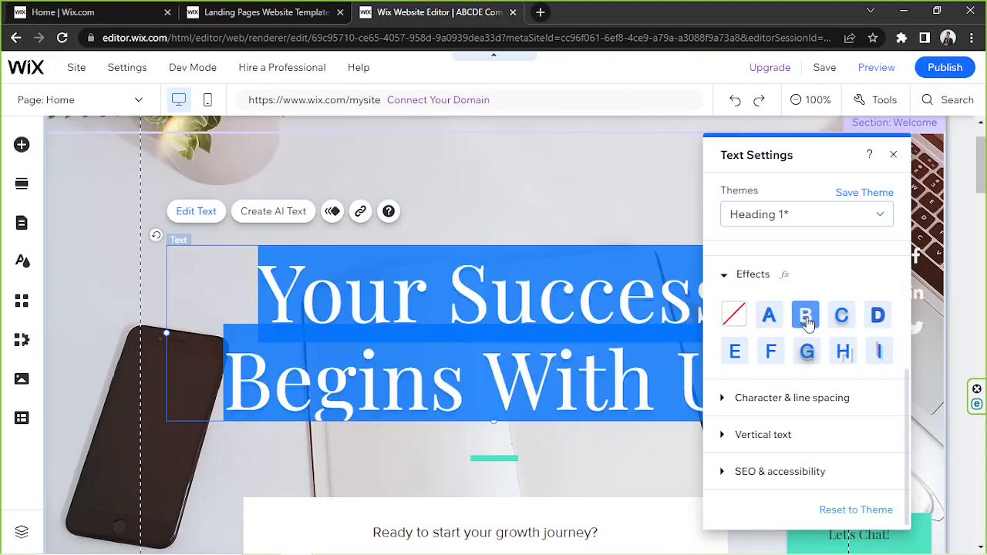
pyautogui.click(842, 318)
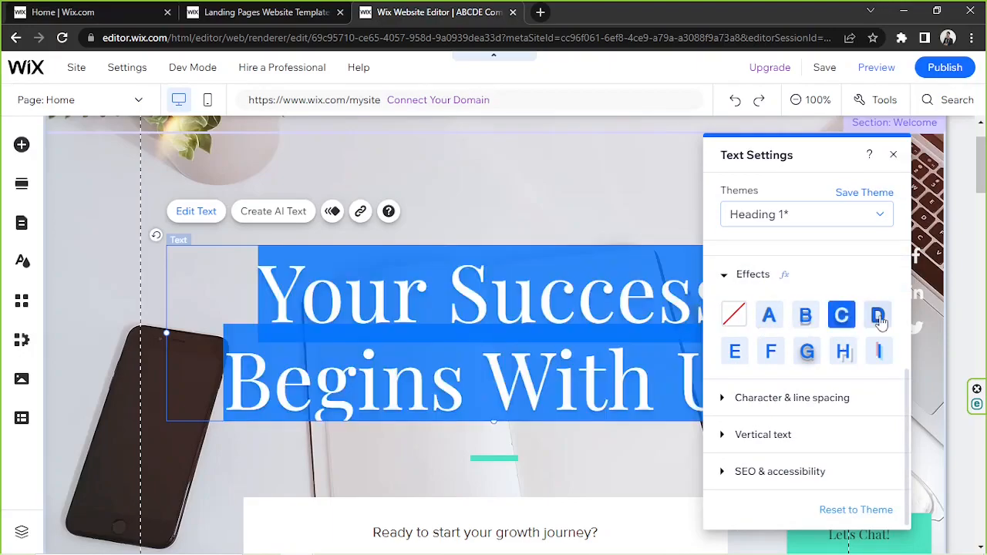
pyautogui.click(879, 320)
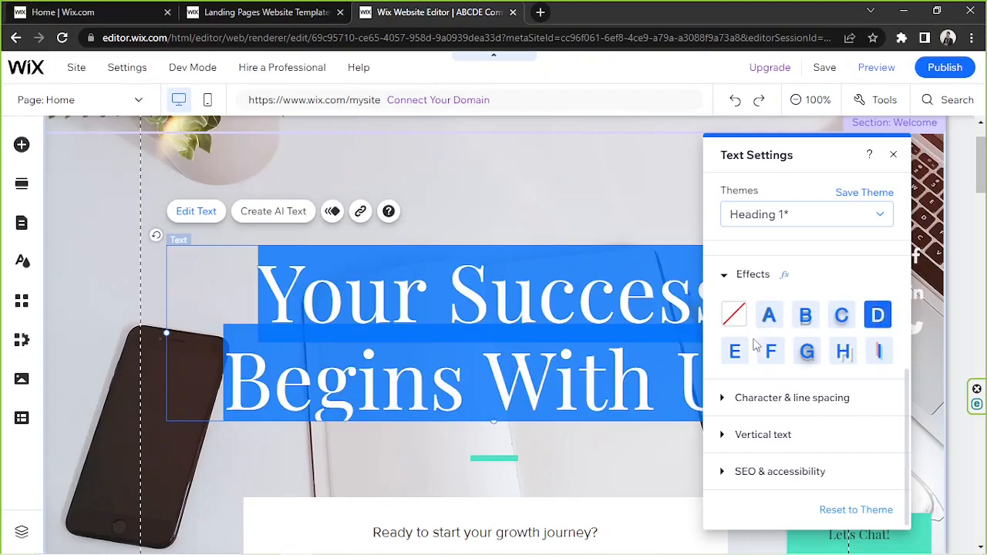
pyautogui.click(733, 352)
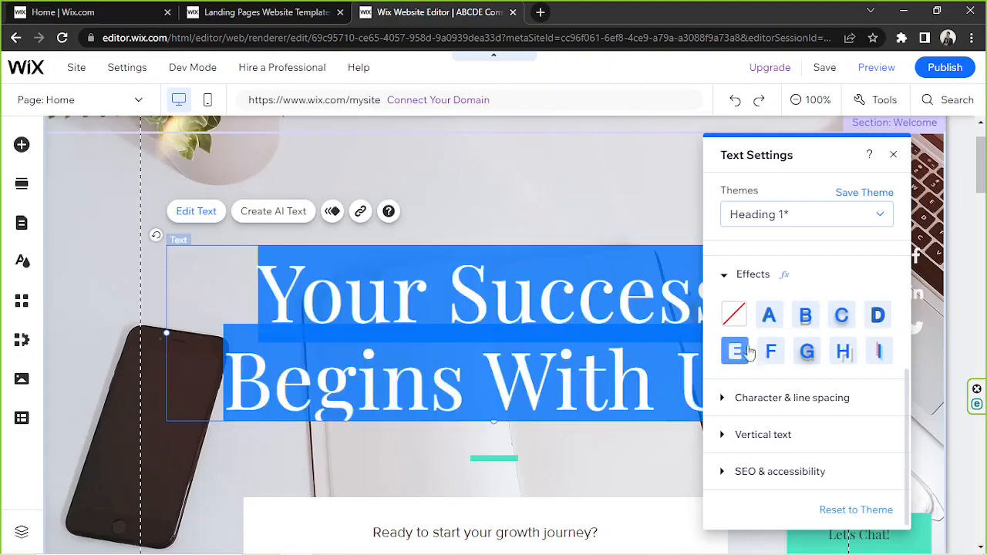
pyautogui.click(780, 313)
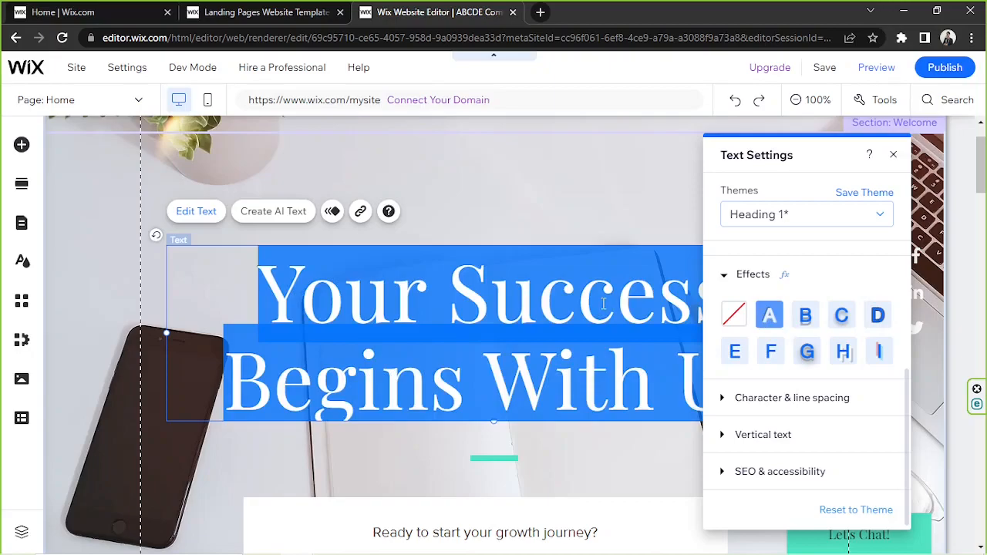
pyautogui.press('Escape')
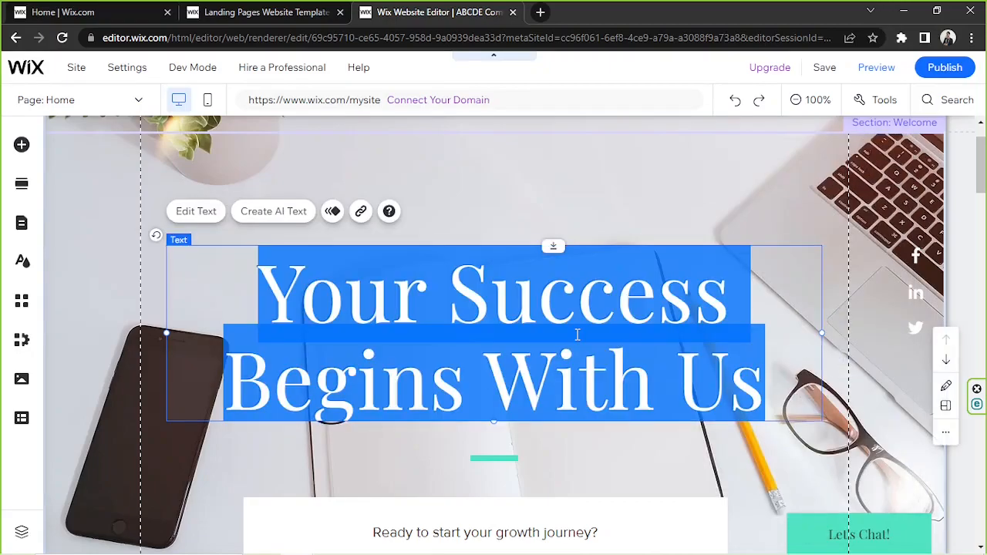
# Replace the main heading's text with "ABCDE Company", putting "Company" on a second line
pyautogui.click(577, 334)
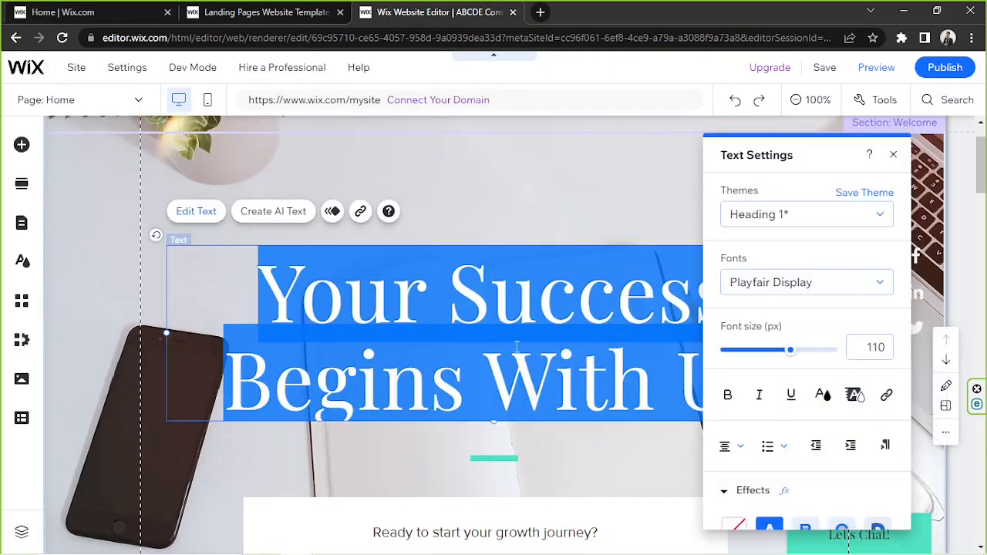
pyautogui.click(642, 315)
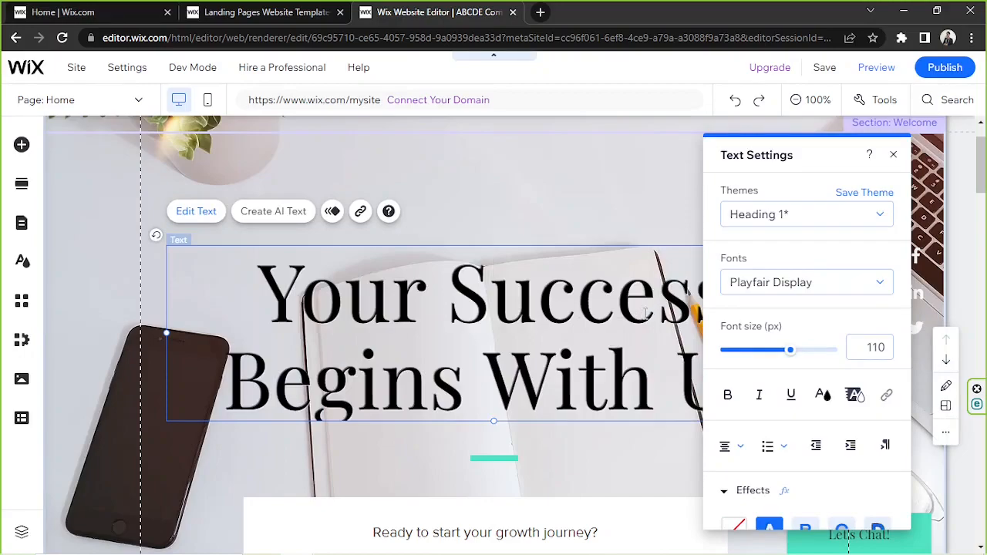
pyautogui.hotkey('ctrl', 'a')
pyautogui.write('AB')
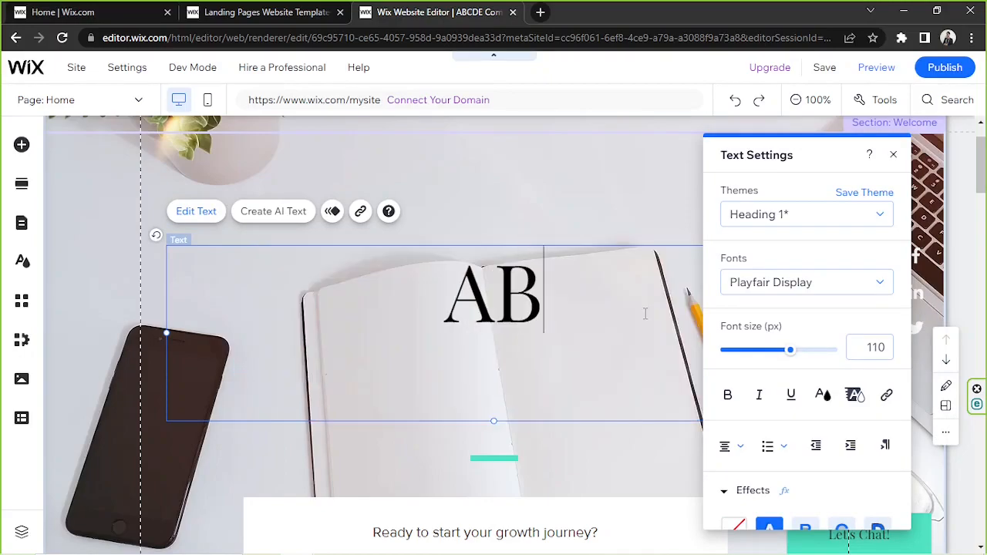
pyautogui.write('CDE Cp,')
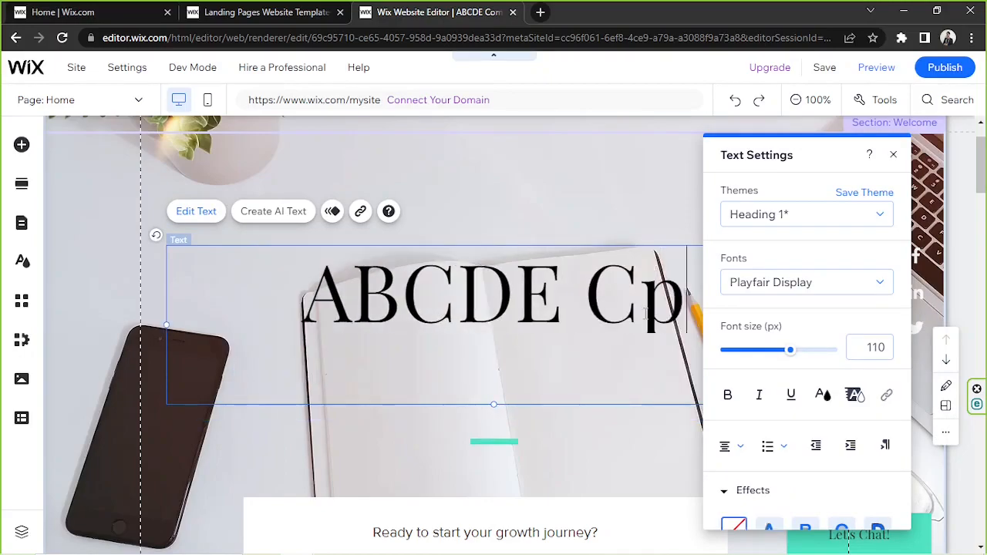
pyautogui.press('BackSpace')
pyautogui.press('BackSpace')
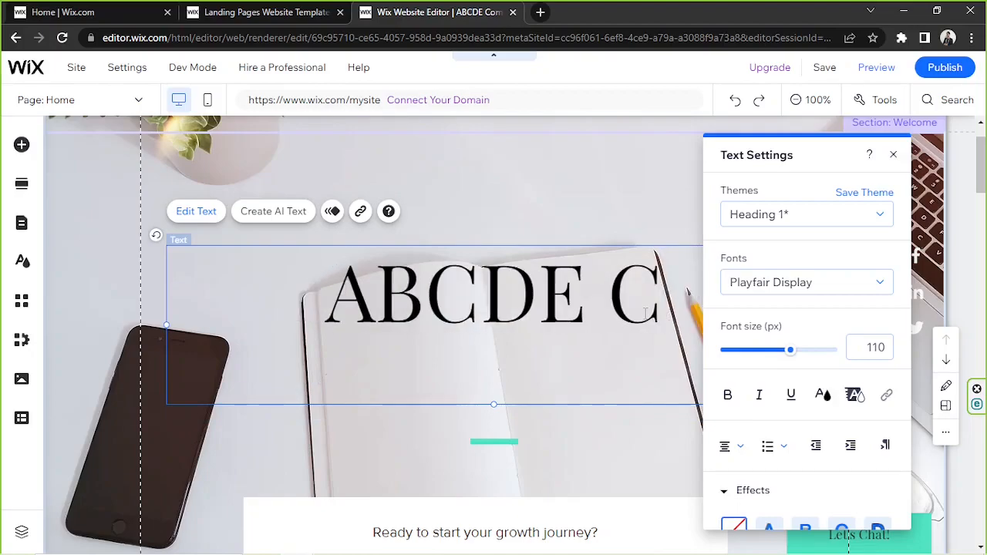
pyautogui.write('om')
pyautogui.press('BackSpace')
pyautogui.press('BackSpace')
pyautogui.press('BackSpace')
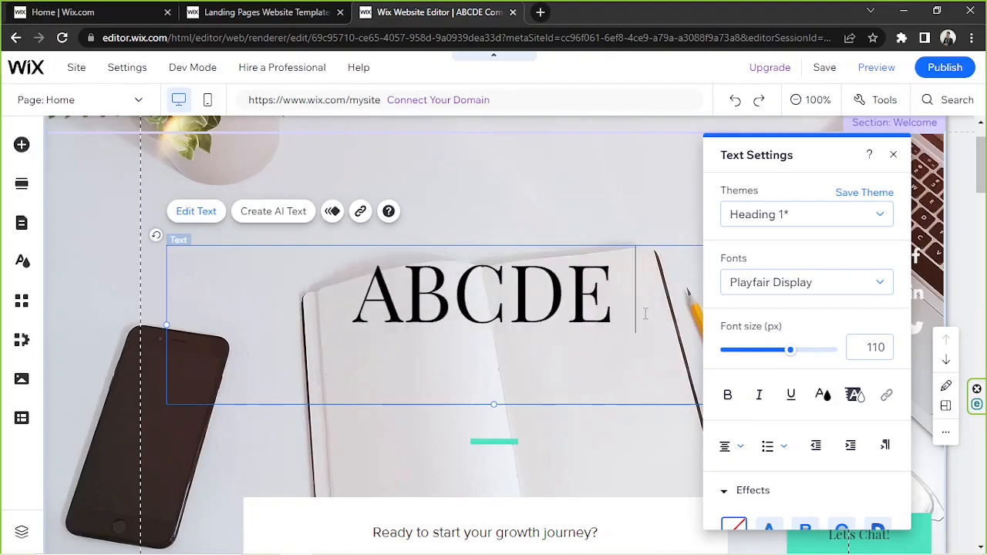
pyautogui.press('Return')
pyautogui.write('Compan')
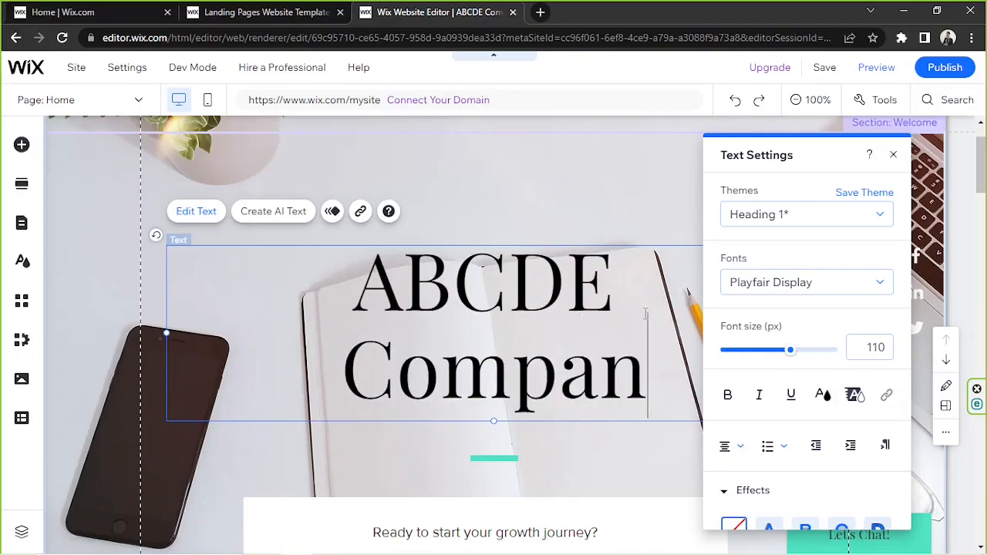
pyautogui.write('y')
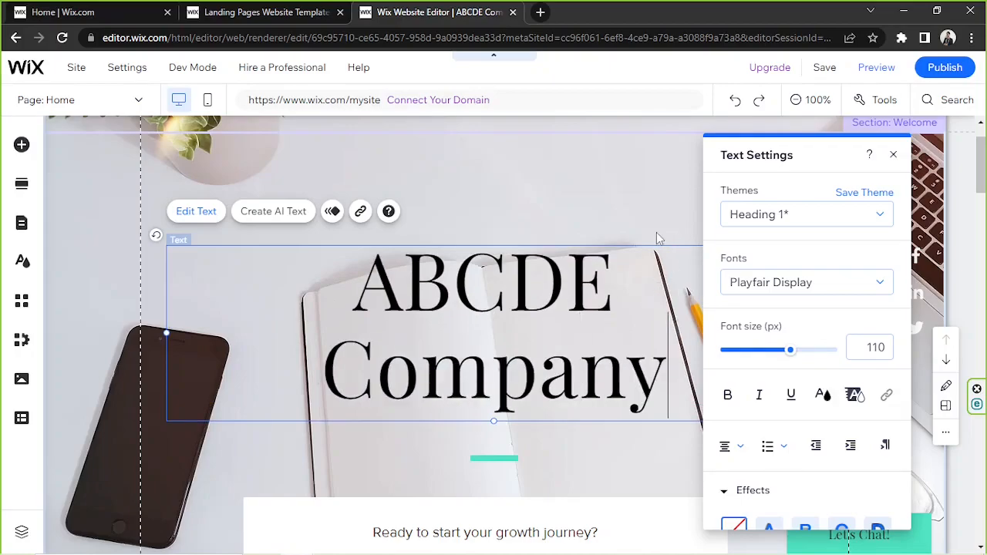
pyautogui.scroll(-4, 657, 232)
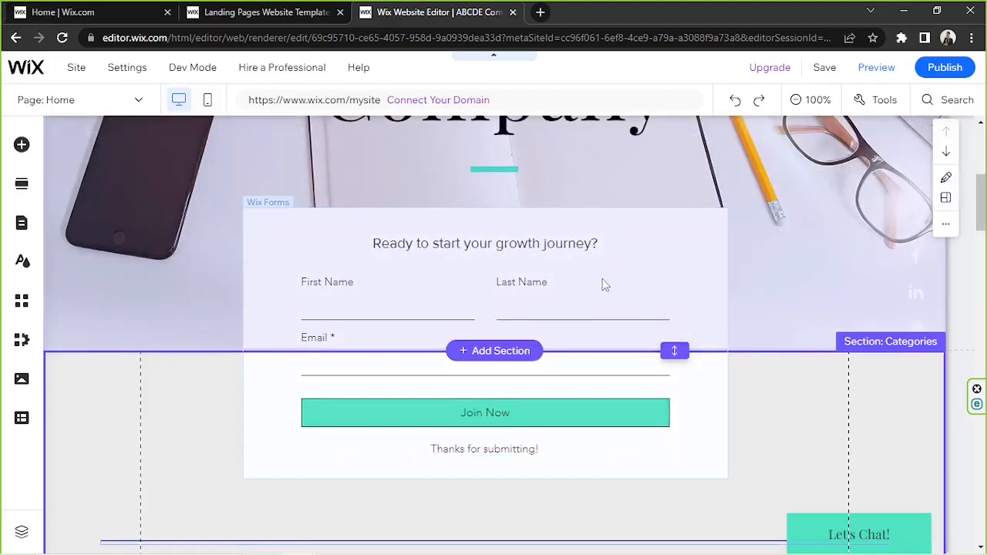
pyautogui.scroll(3, 691, 316)
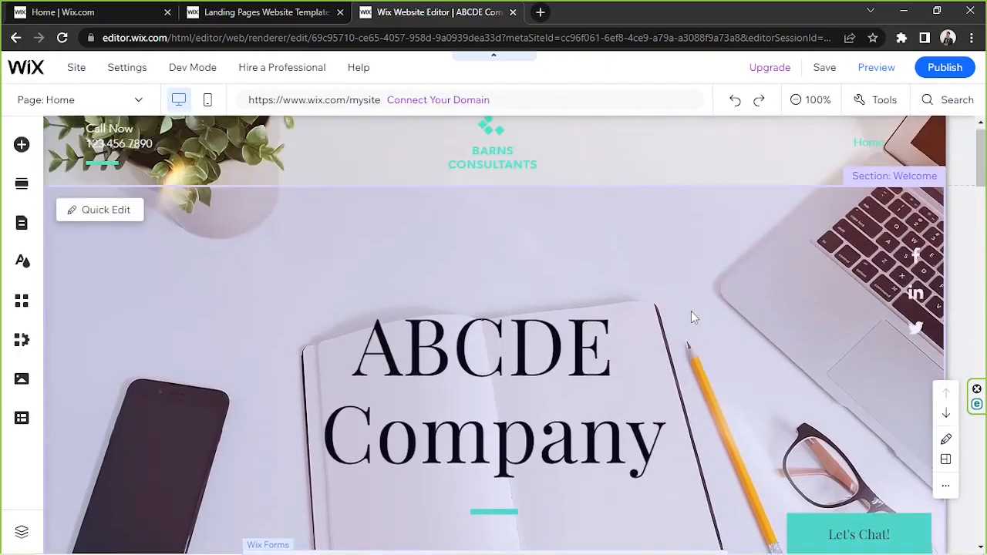
pyautogui.scroll(-1, 692, 319)
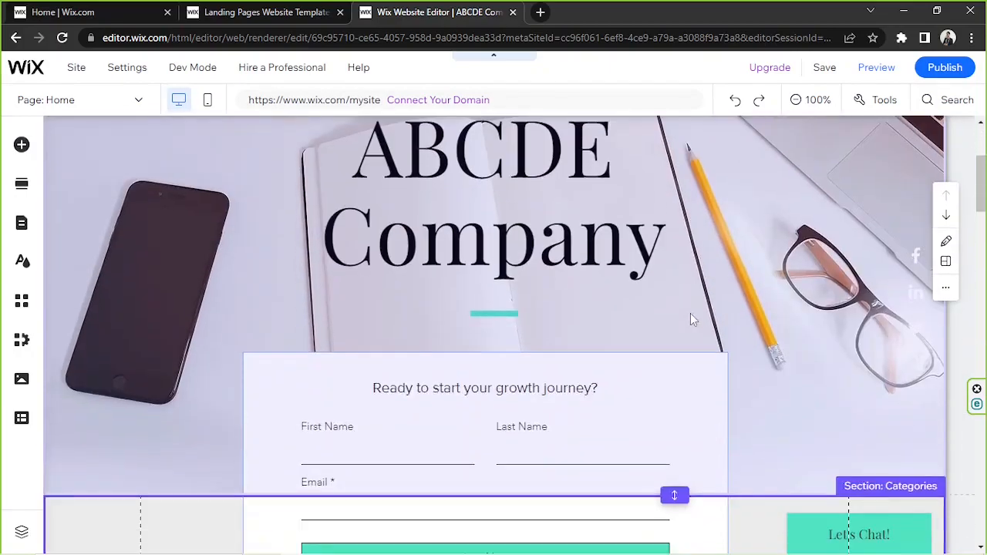
pyautogui.scroll(-3, 691, 319)
pyautogui.scroll(2, 689, 320)
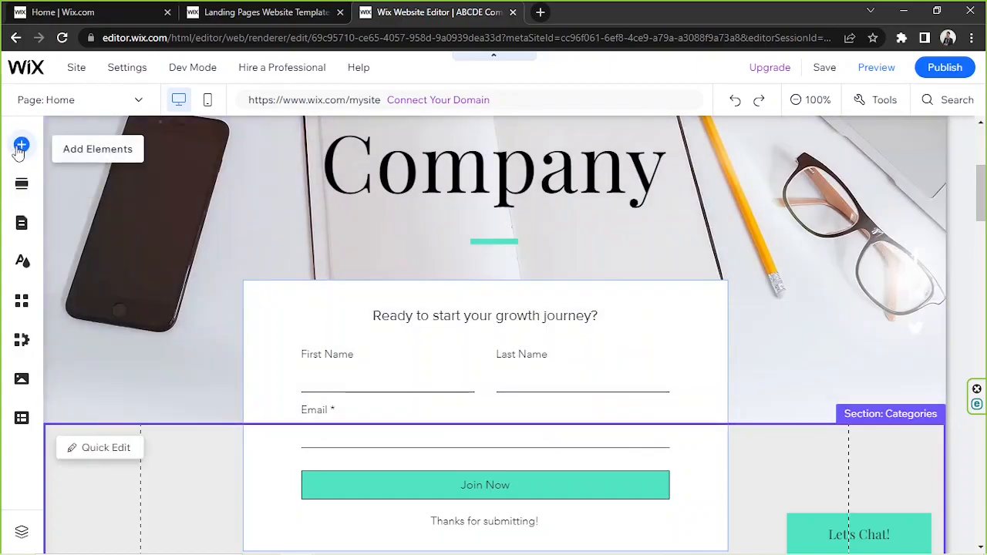
# Browse the Text, Image, Button, Strip and Decorative categories of elements that can be added to the page
pyautogui.click(19, 151)
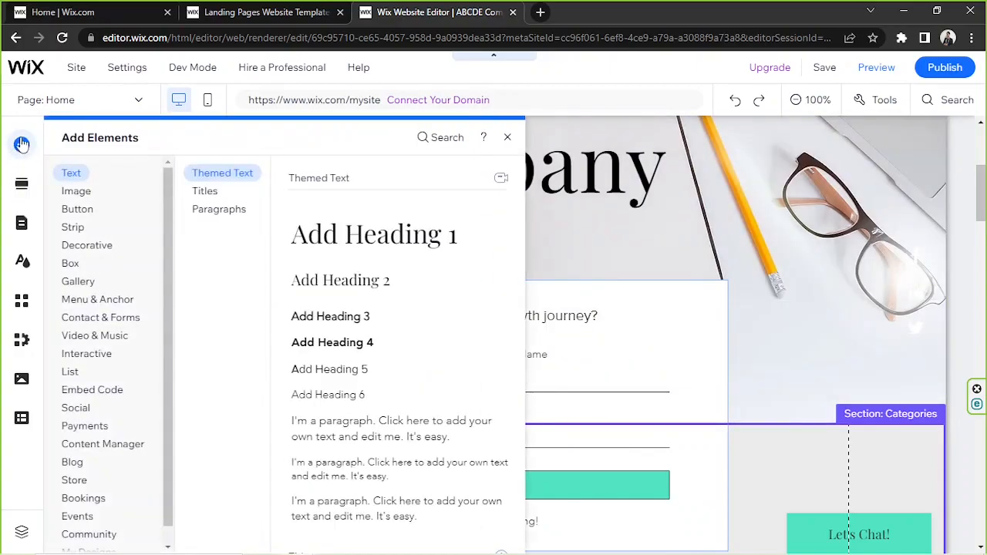
pyautogui.click(101, 193)
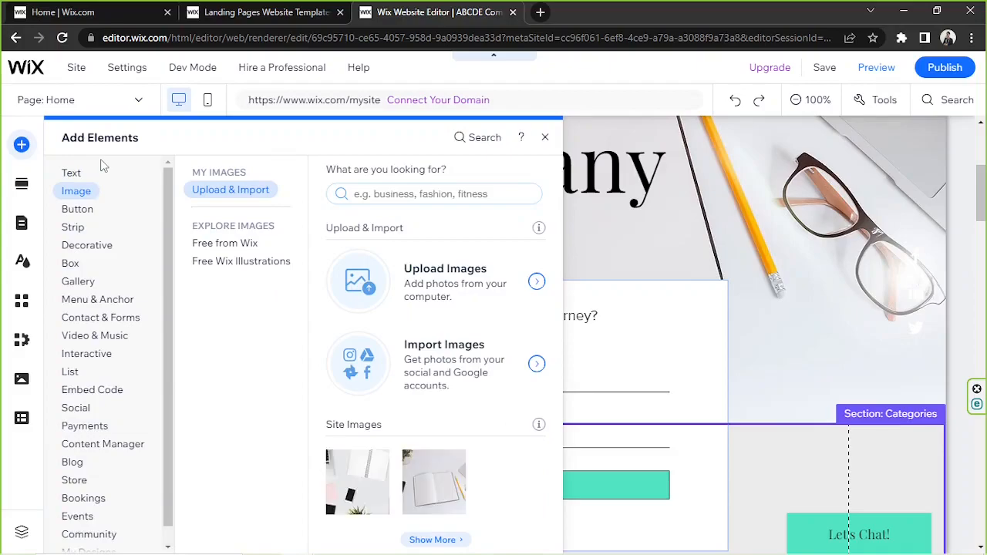
pyautogui.click(72, 173)
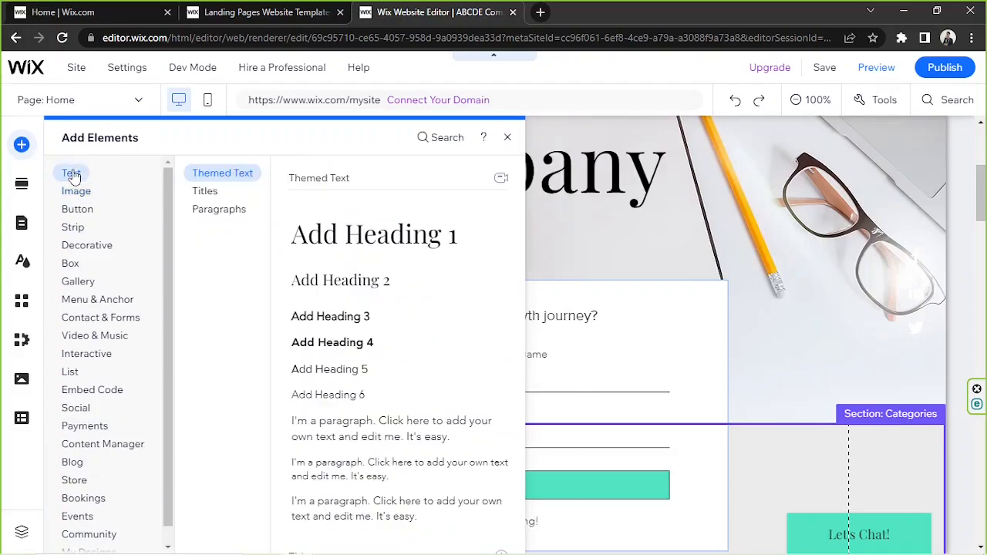
pyautogui.click(75, 192)
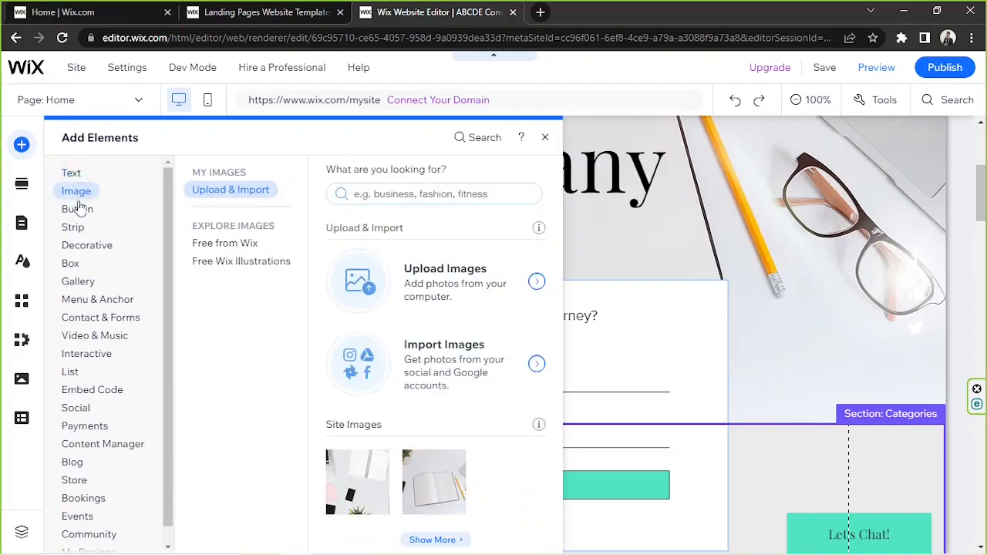
pyautogui.click(79, 212)
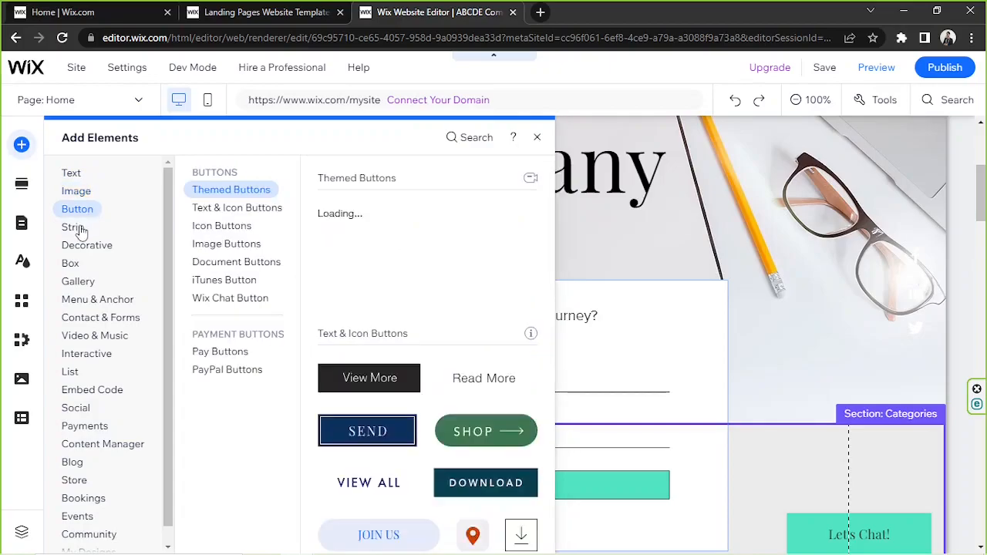
pyautogui.click(77, 227)
pyautogui.click(82, 228)
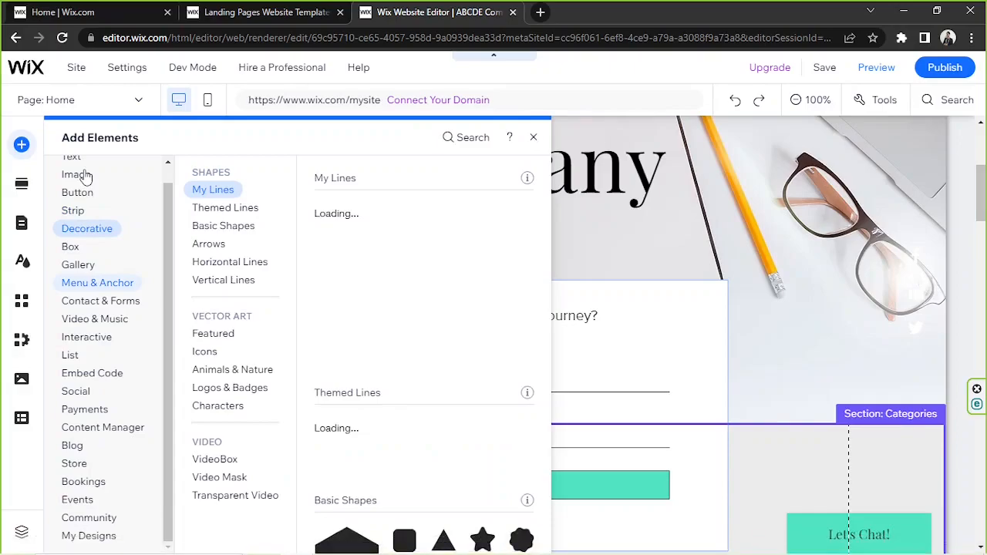
pyautogui.click(536, 137)
# Open the design options of the form's Join Now submit button and look through the preset button styles
pyautogui.scroll(-1, 672, 266)
pyautogui.click(673, 267)
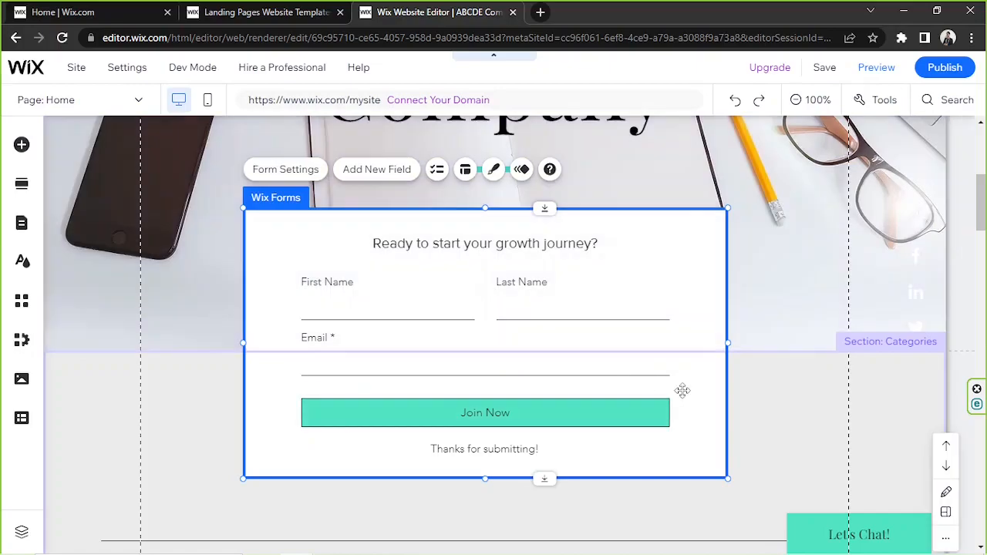
pyautogui.click(401, 410)
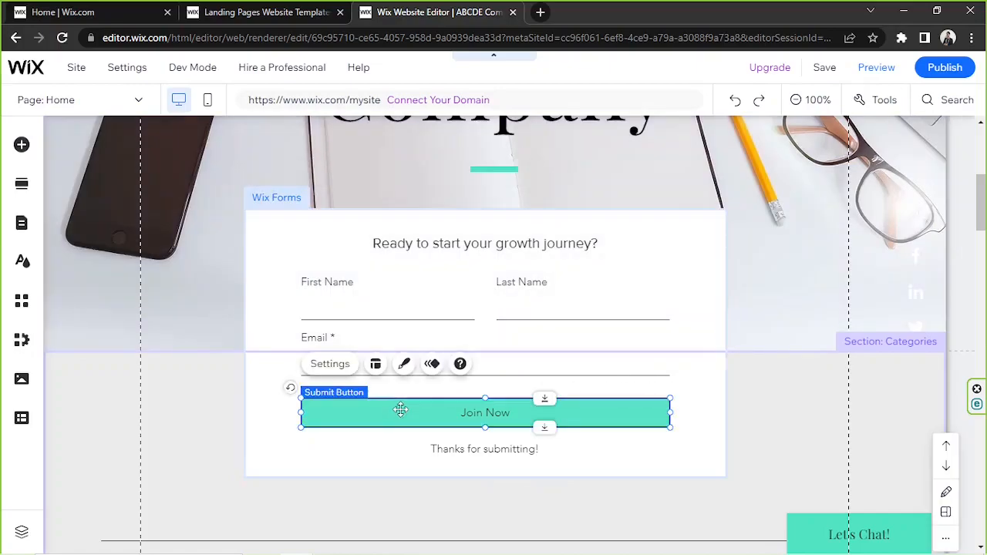
pyautogui.scroll(2, 401, 409)
pyautogui.scroll(-3, 401, 409)
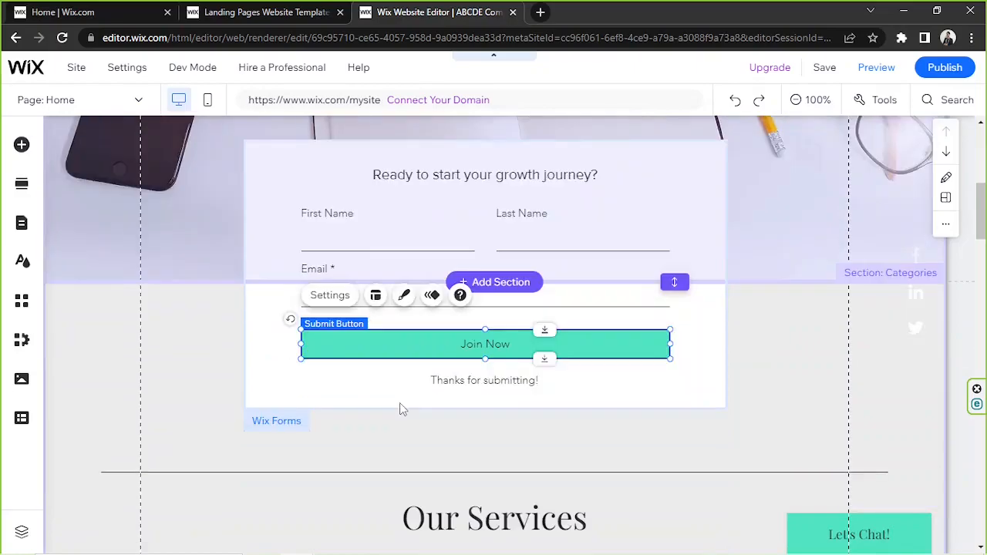
pyautogui.scroll(1, 400, 403)
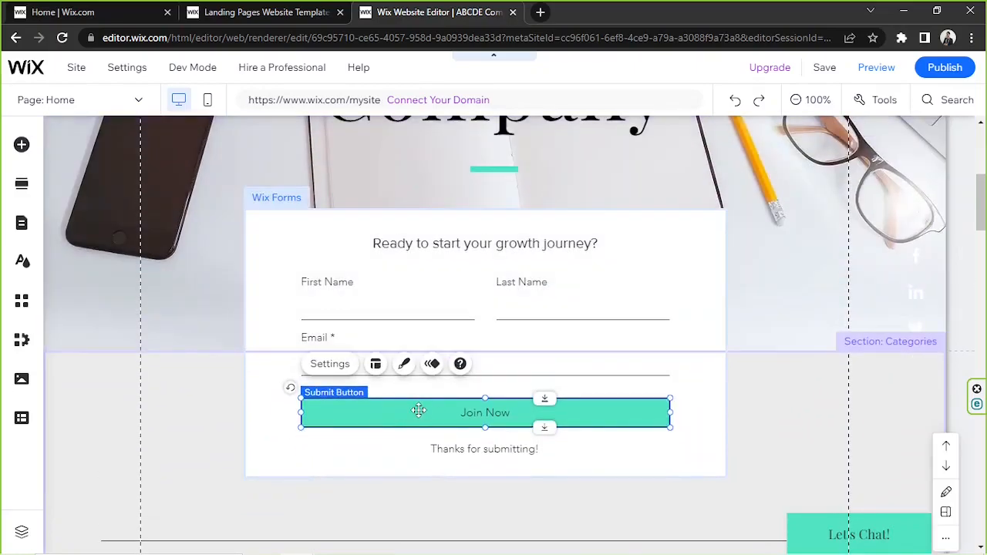
pyautogui.click(405, 365)
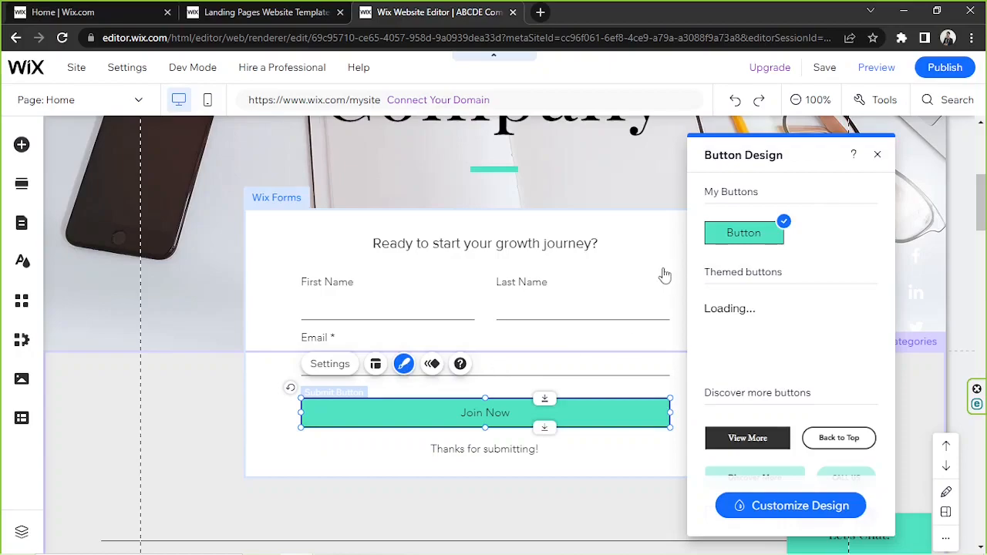
pyautogui.scroll(-1, 850, 258)
pyautogui.scroll(-3, 851, 259)
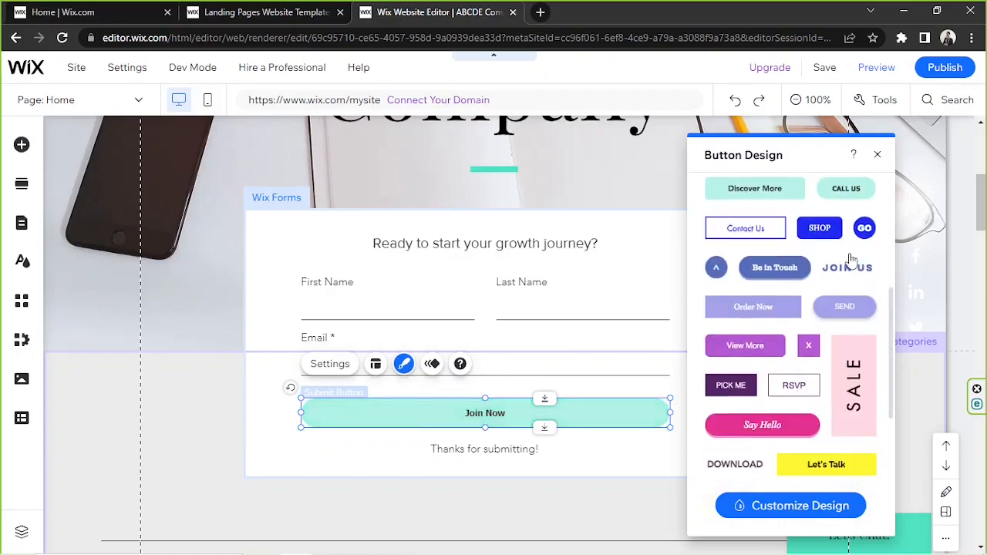
pyautogui.scroll(-4, 850, 259)
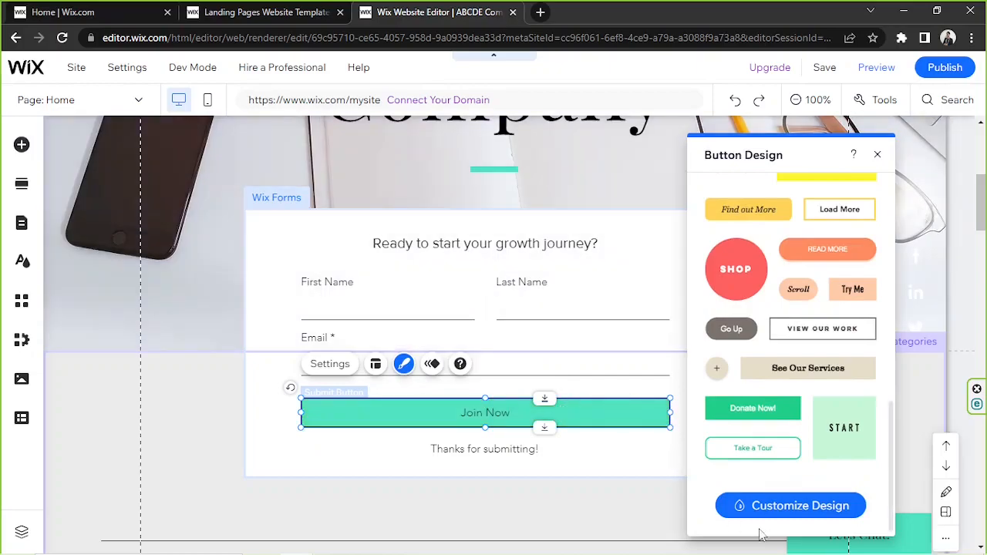
# Customize the Join Now button's regular design with the dark theme color #2B2B2B as its background fill
pyautogui.click(775, 509)
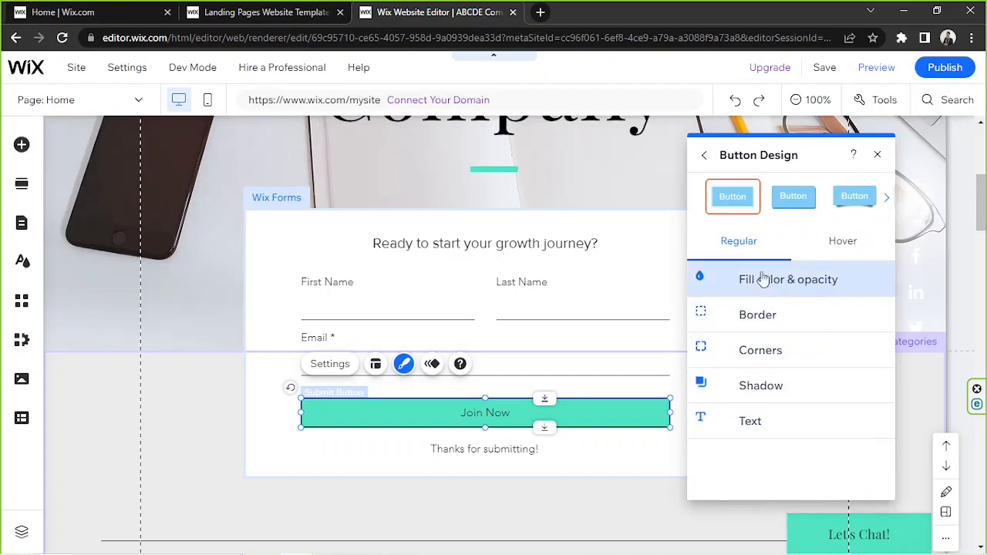
pyautogui.click(786, 285)
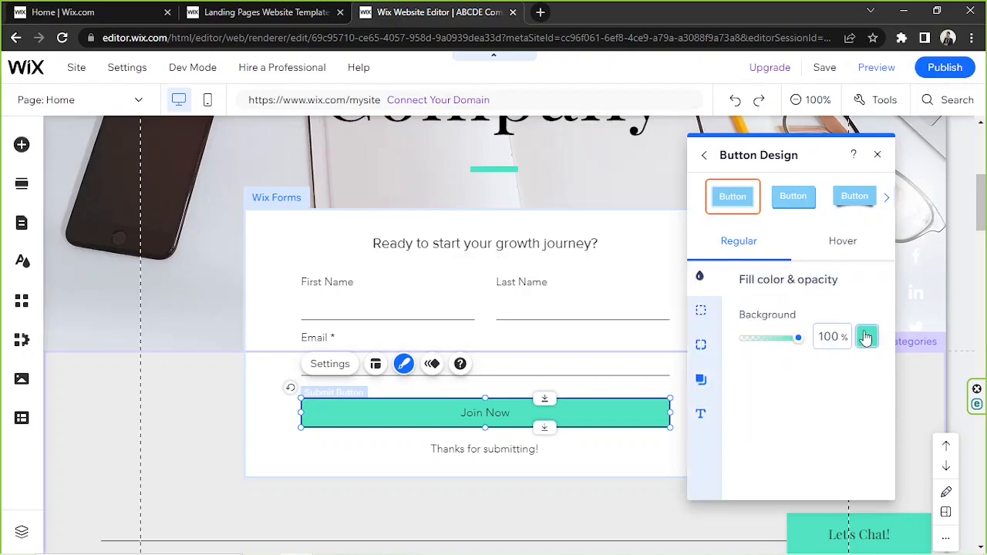
pyautogui.click(867, 338)
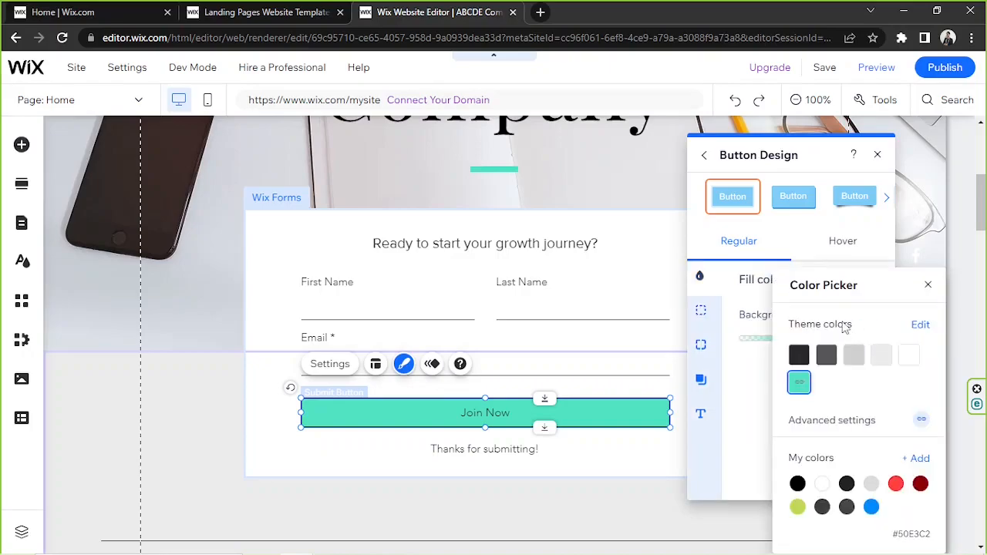
pyautogui.click(827, 355)
pyautogui.click(799, 355)
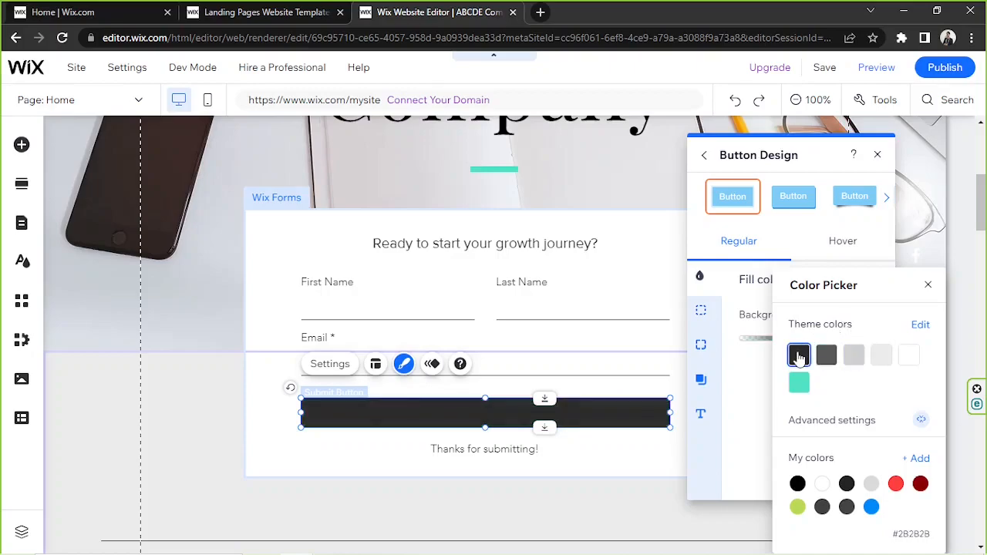
pyautogui.click(758, 361)
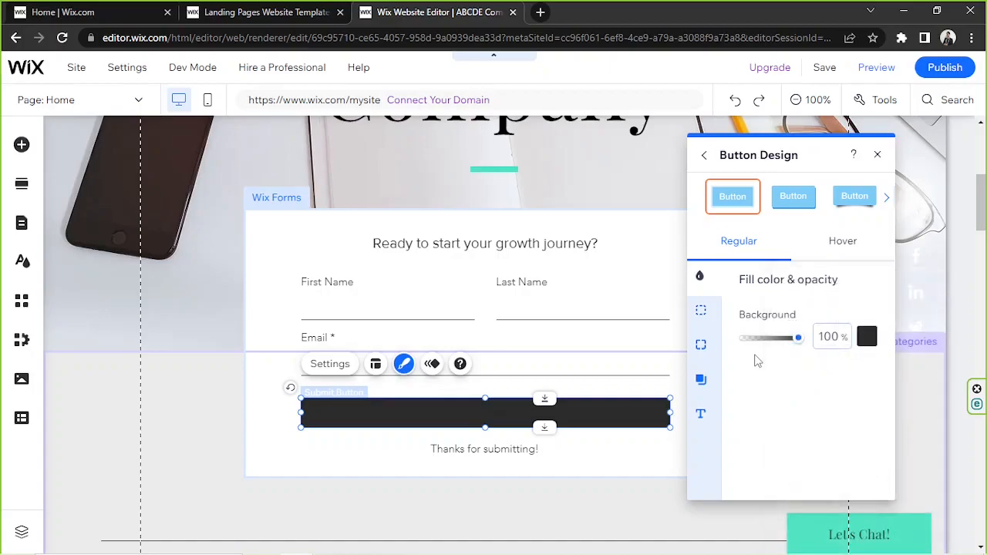
# Change the Join Now button's text color to white, #FFFFFF
pyautogui.click(700, 415)
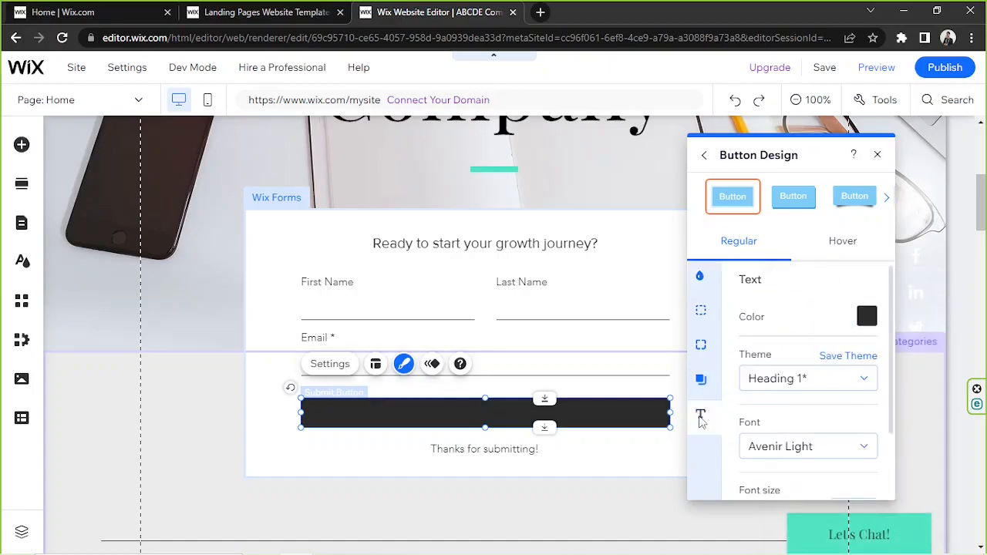
pyautogui.click(867, 316)
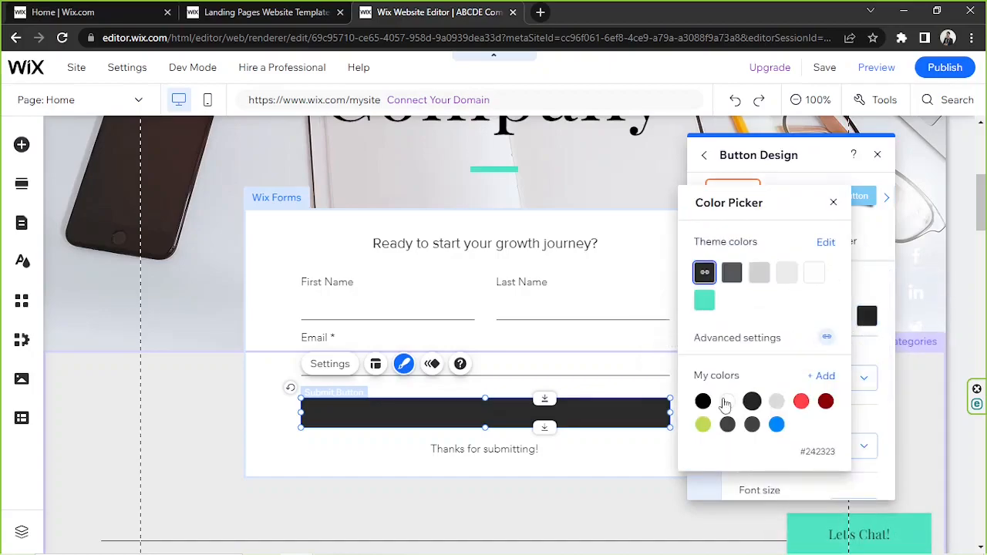
pyautogui.click(727, 402)
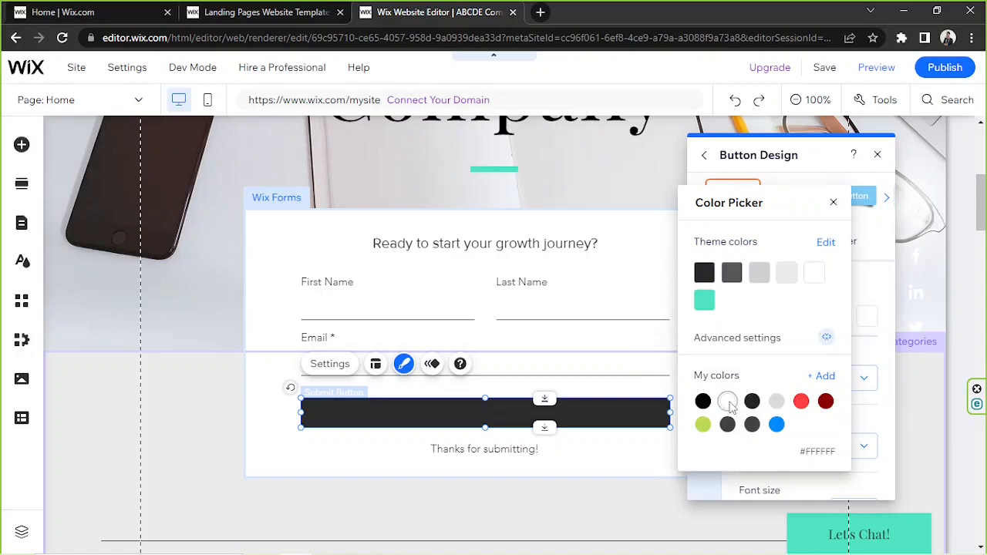
pyautogui.click(867, 294)
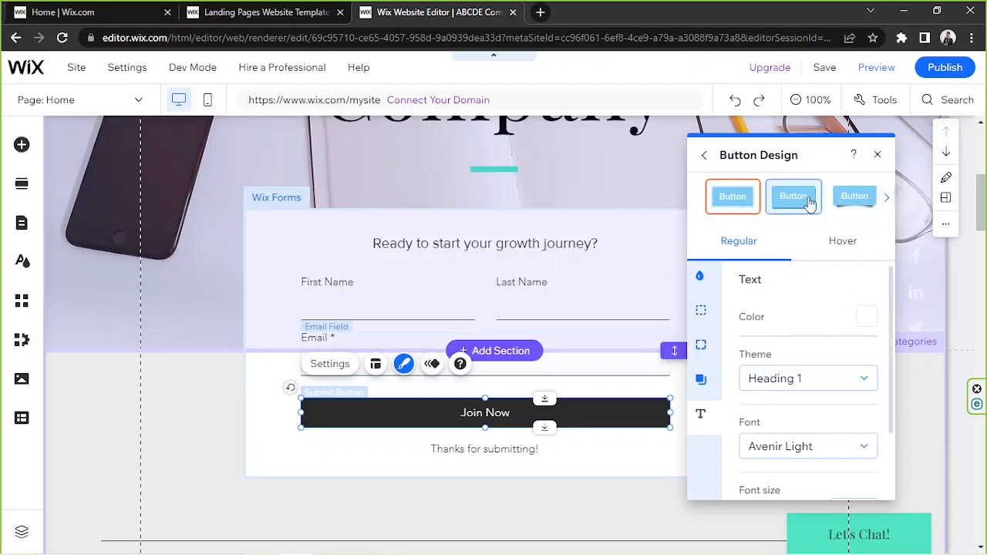
# Look through the button style variants and set the Join Now text's font size to 22 px
pyautogui.click(889, 200)
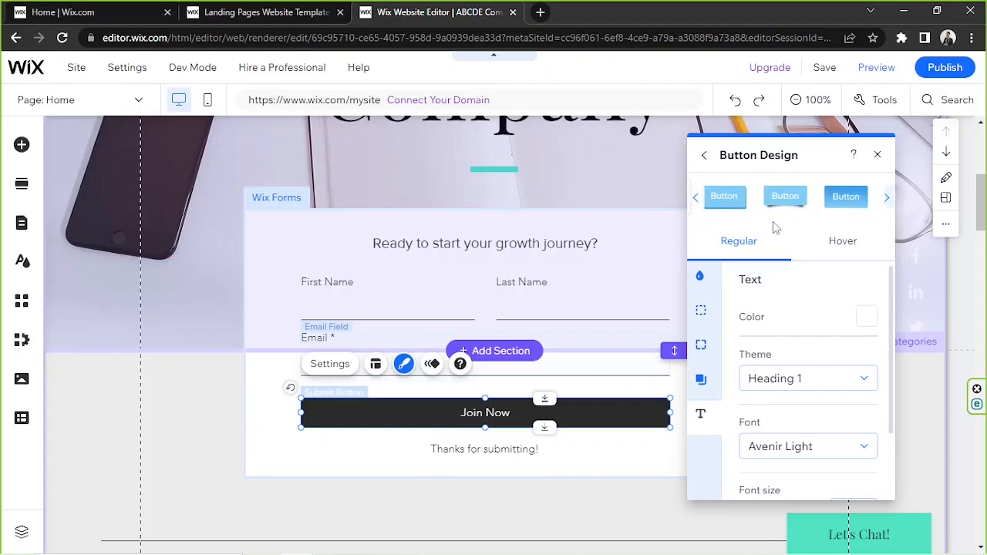
pyautogui.click(696, 199)
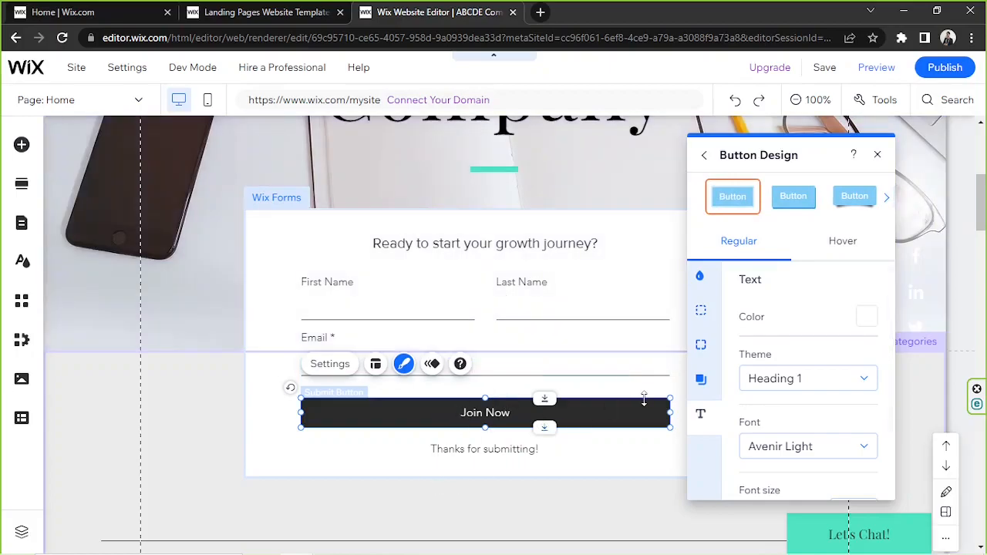
pyautogui.scroll(-2, 781, 331)
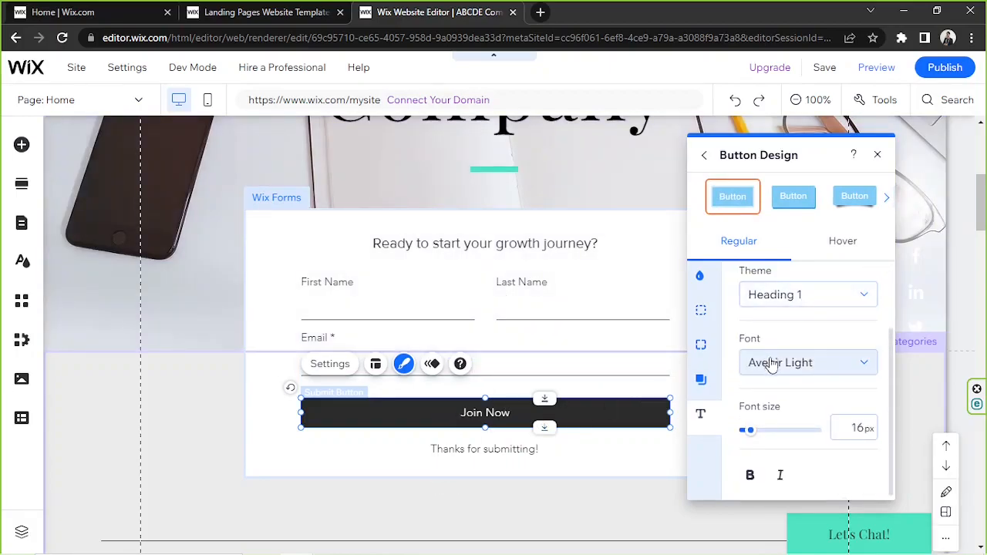
pyautogui.scroll(1, 761, 392)
pyautogui.scroll(-1, 760, 392)
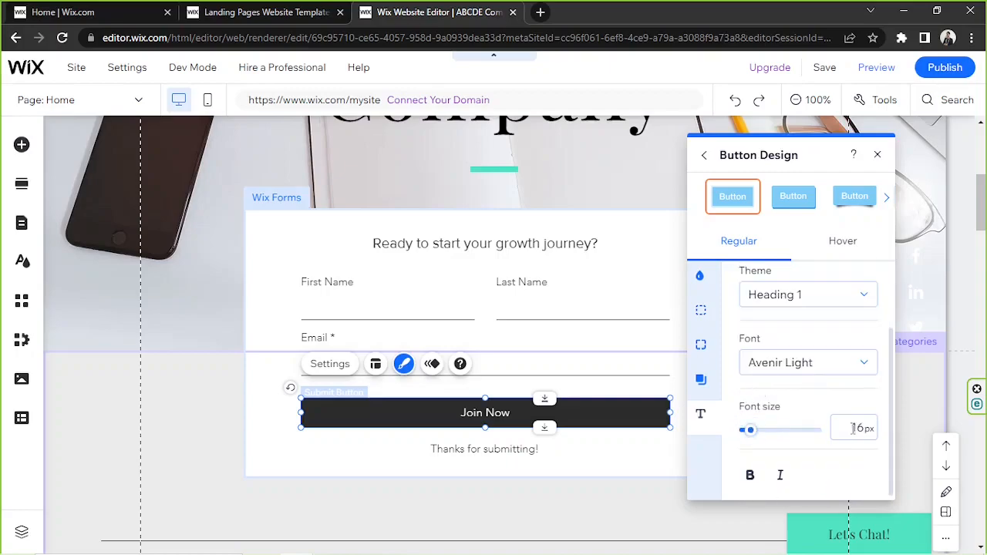
pyautogui.click(755, 434)
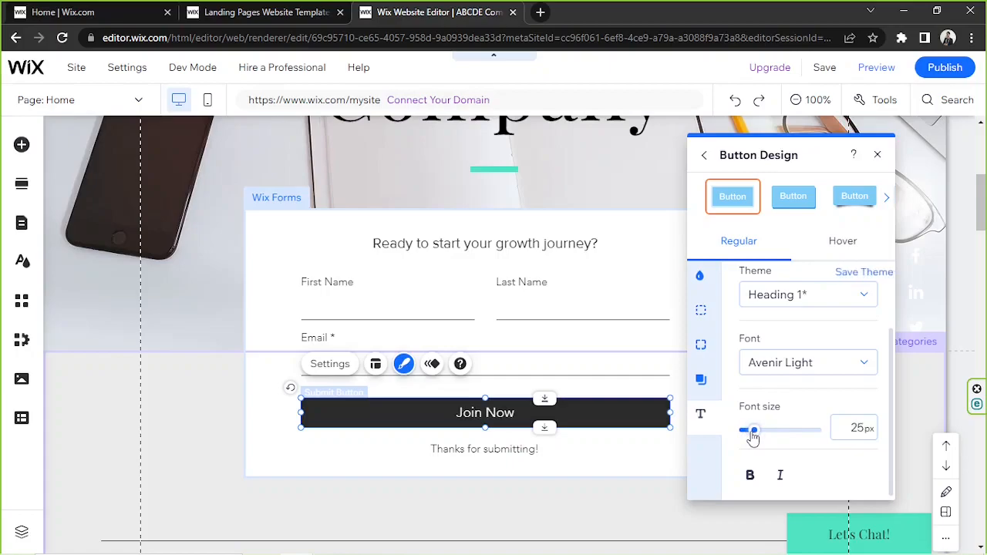
pyautogui.moveTo(751, 438); pyautogui.dragTo(751, 438)
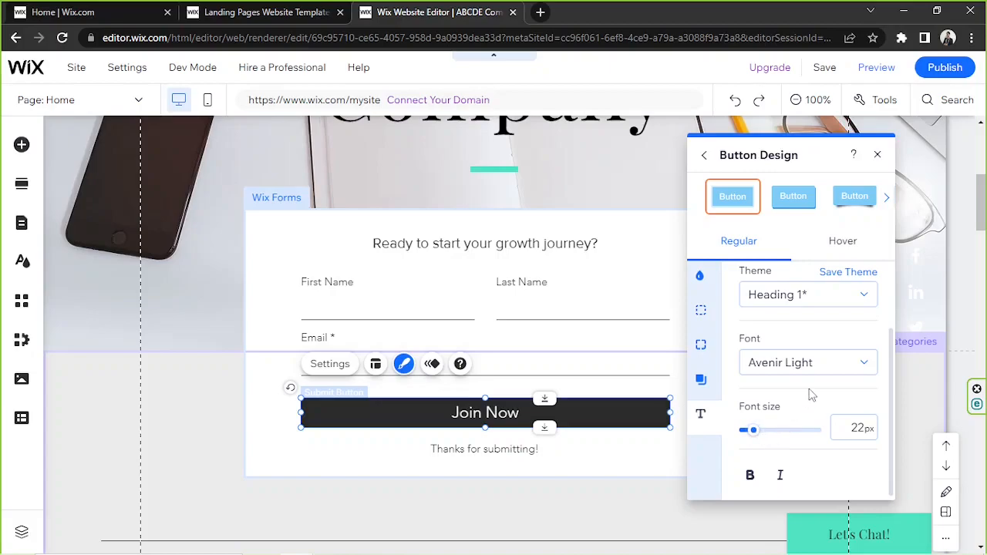
# View the fonts available for the Join Now button's text without choosing another one
pyautogui.scroll(1, 812, 395)
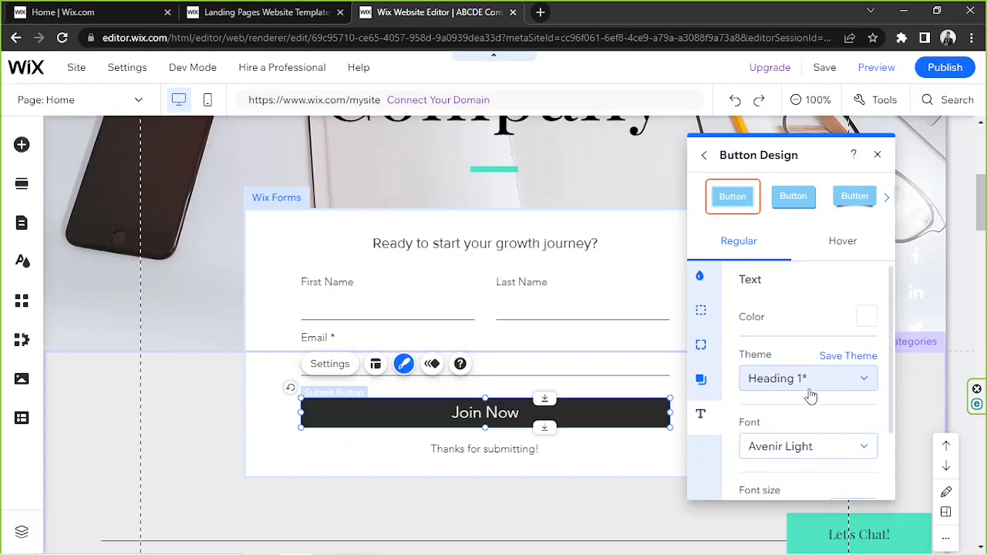
pyautogui.scroll(-1, 811, 395)
pyautogui.click(808, 379)
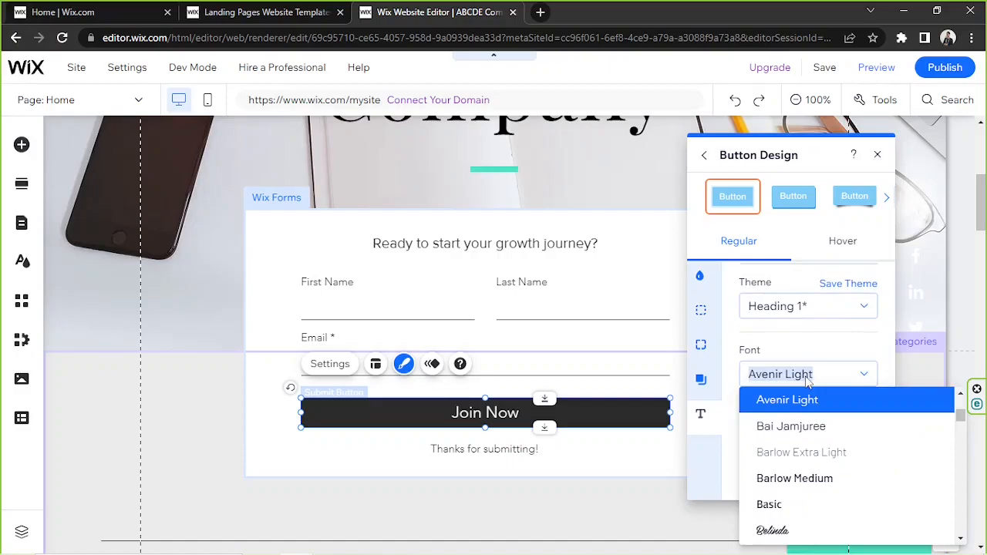
pyautogui.click(808, 379)
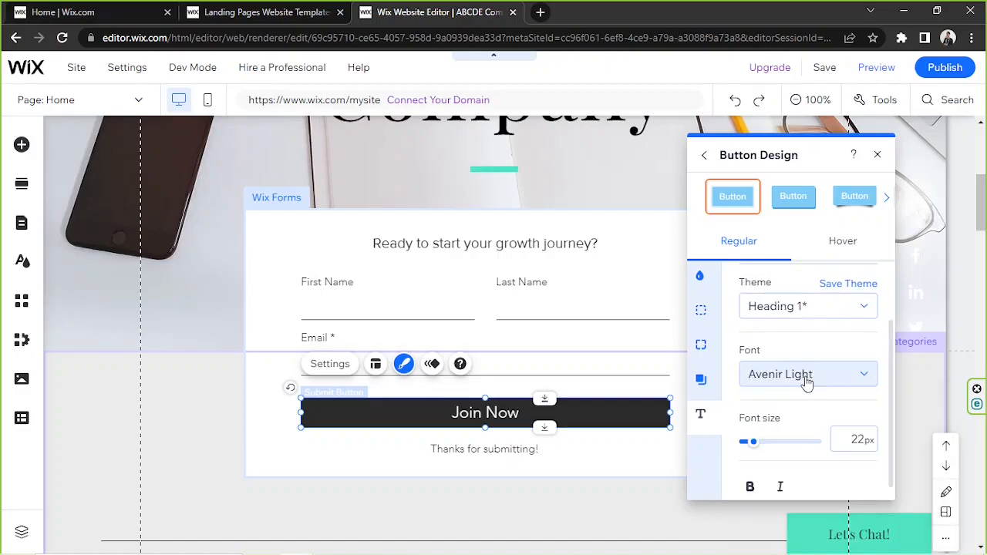
# Close the Join Now button's design settings and deselect the button
pyautogui.scroll(1, 806, 328)
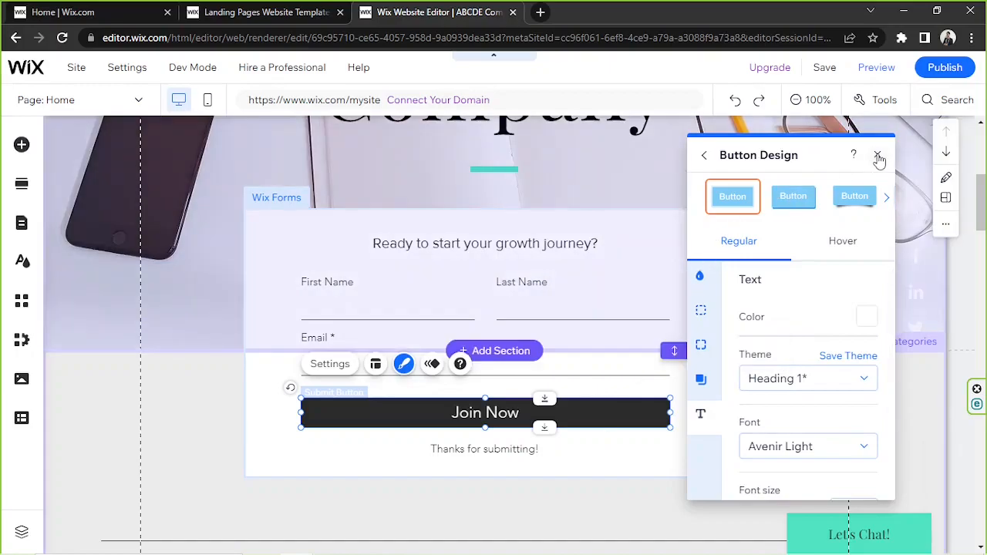
pyautogui.click(877, 157)
pyautogui.click(774, 287)
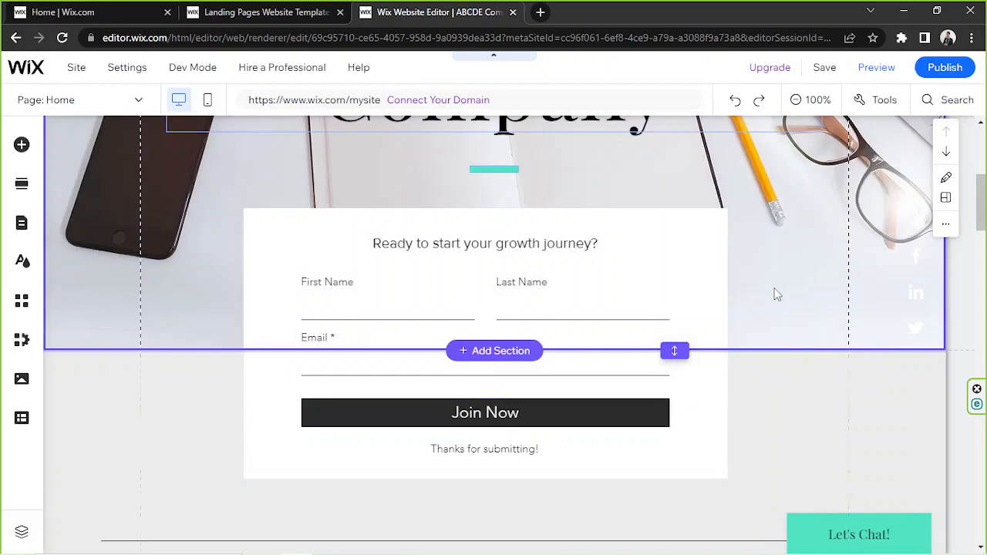
# Delete the "Our Services" heading below the sign-up form
pyautogui.scroll(-2, 773, 290)
pyautogui.scroll(2, 771, 297)
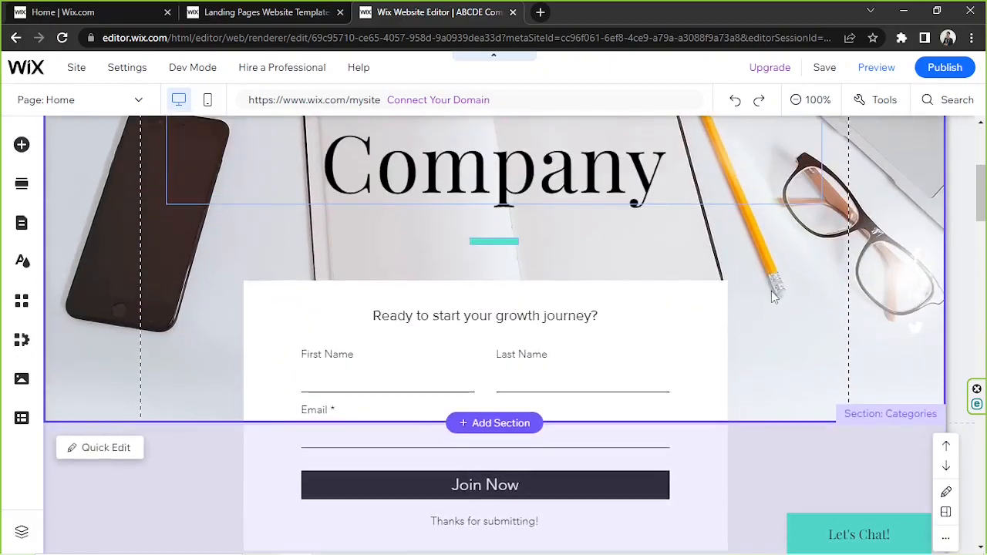
pyautogui.scroll(-4, 756, 430)
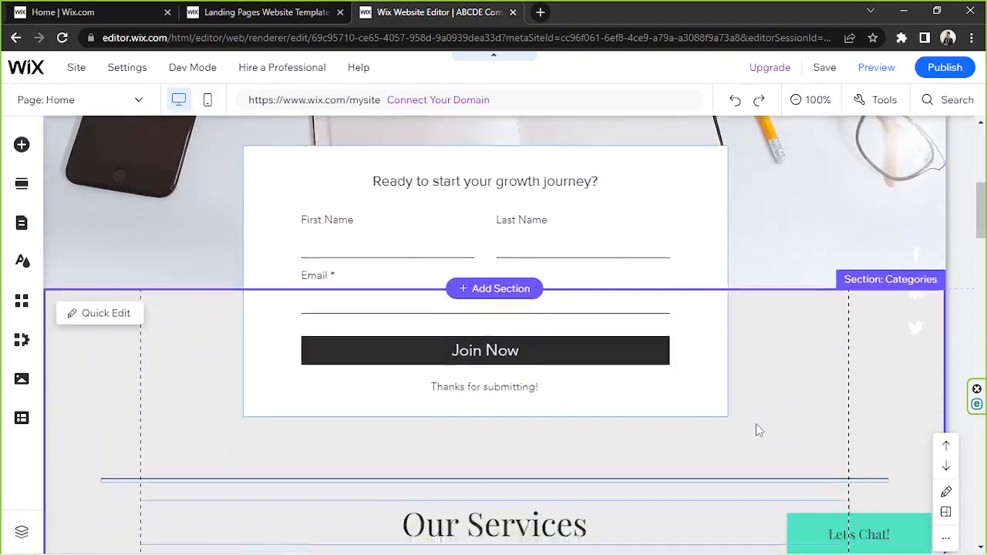
pyautogui.click(607, 292)
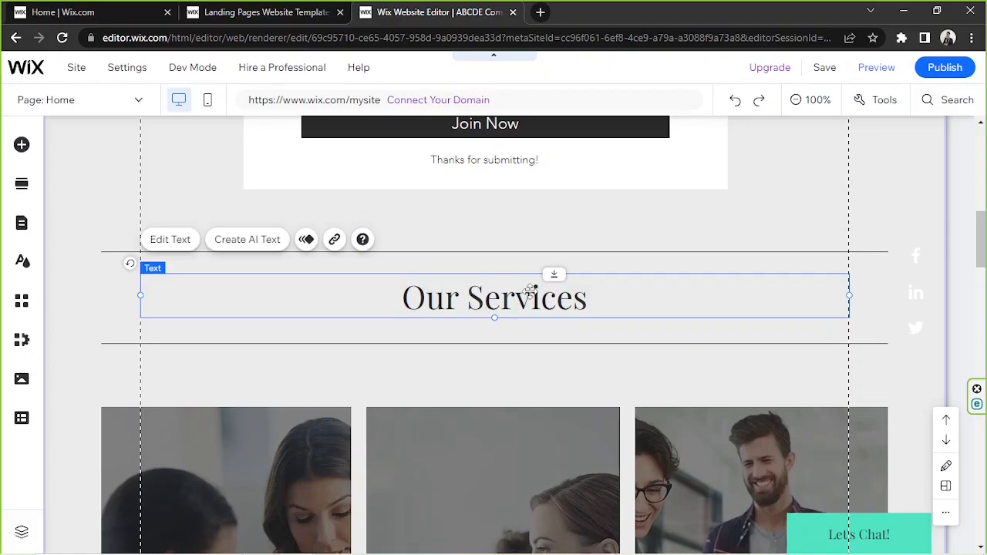
pyautogui.press('Delete')
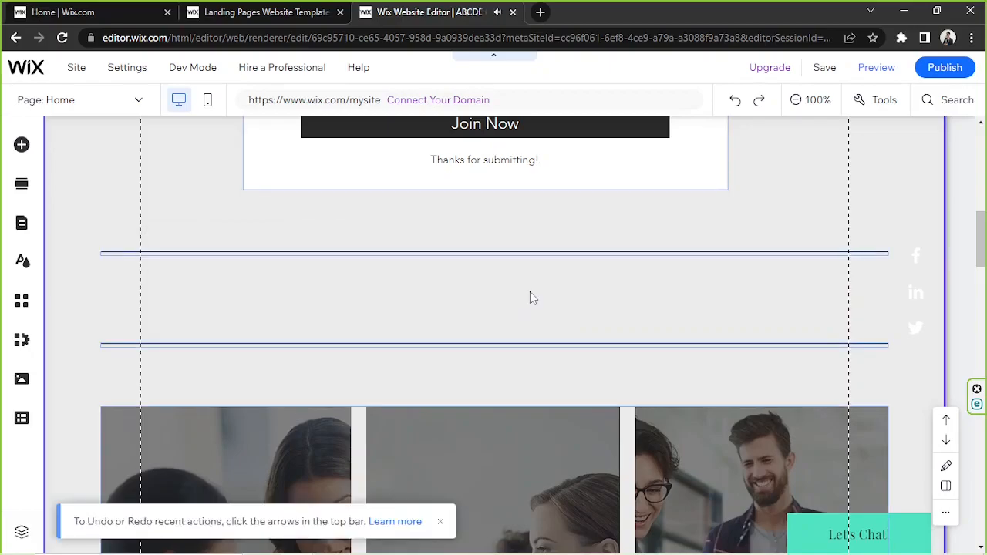
# Delete the two horizontal divider lines below the form and the strip of three images beneath them
pyautogui.click(606, 259)
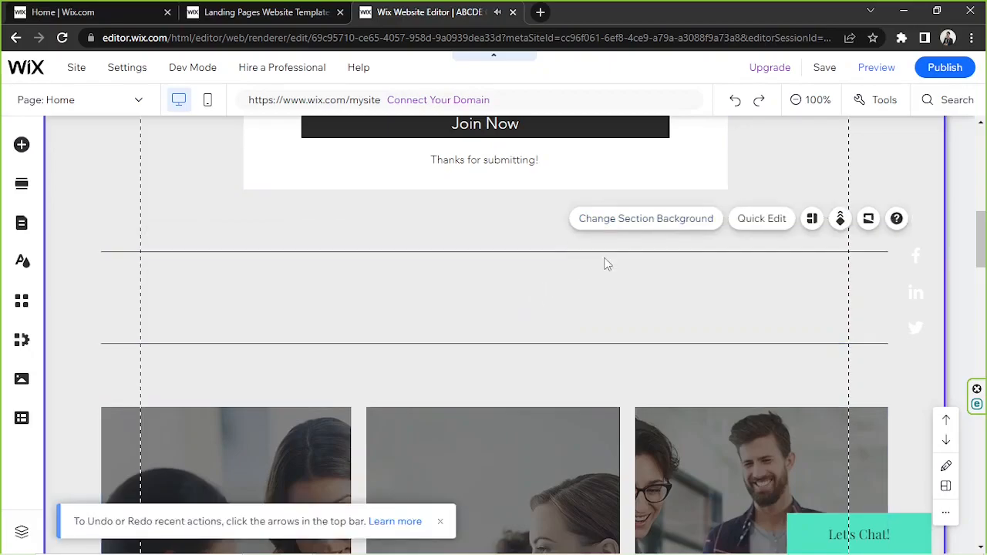
pyautogui.click(584, 345)
pyautogui.press('Delete')
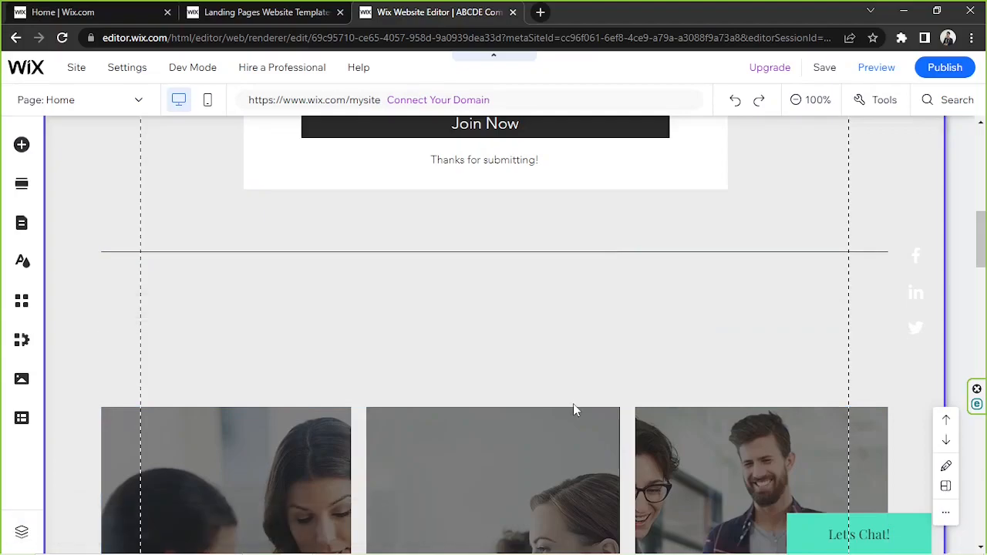
pyautogui.click(613, 253)
pyautogui.press('Delete')
pyautogui.click(569, 419)
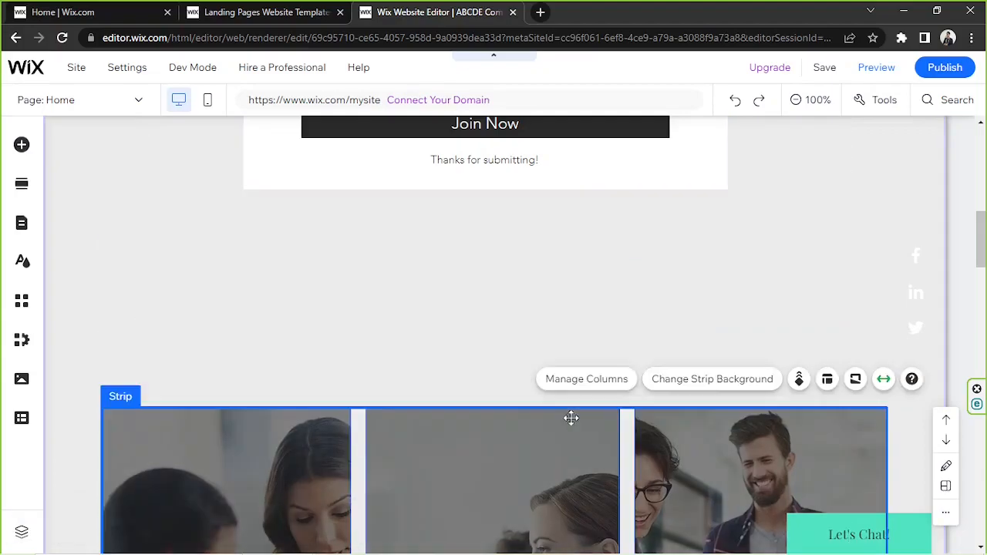
pyautogui.press('Delete')
# Look over the home page's remaining content, from the ABCDE Company heading to the areas below the form
pyautogui.scroll(-3, 667, 472)
pyautogui.scroll(-5, 671, 455)
pyautogui.scroll(10, 652, 494)
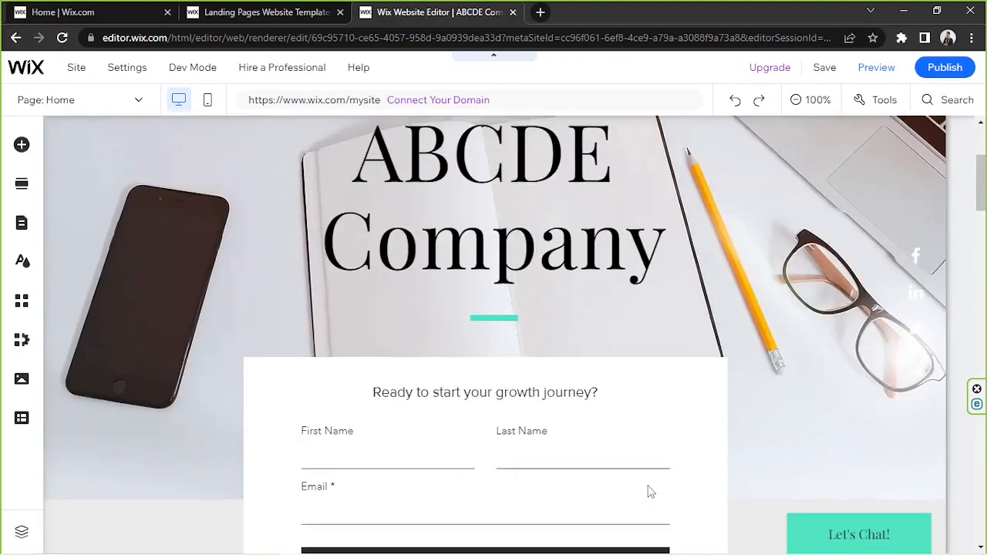
pyautogui.scroll(3, 649, 489)
pyautogui.scroll(-5, 665, 470)
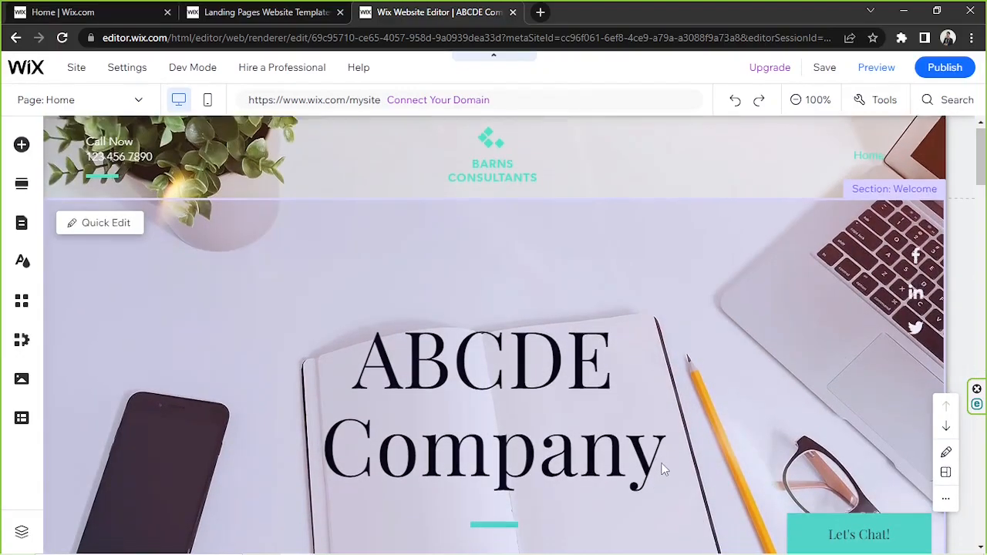
pyautogui.scroll(-3, 660, 462)
pyautogui.scroll(5, 660, 460)
pyautogui.scroll(3, 661, 461)
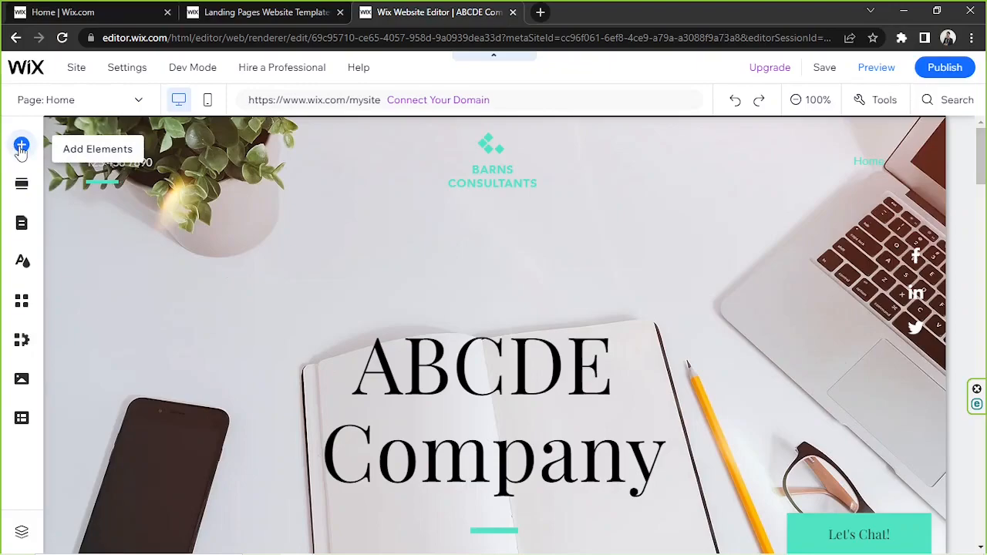
# Browse the elements that can be added and the Welcome, About, Team and Contact section designs
pyautogui.click(21, 147)
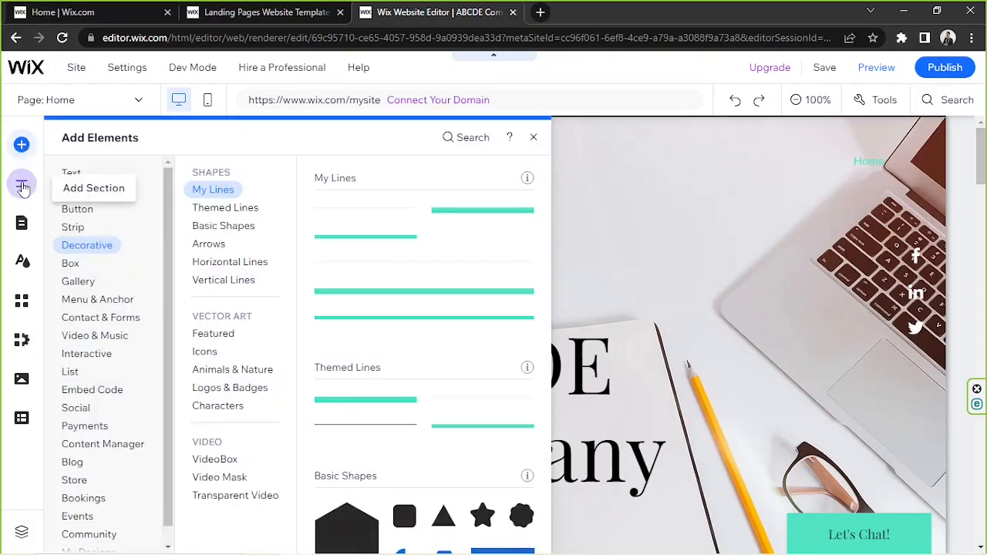
pyautogui.click(22, 185)
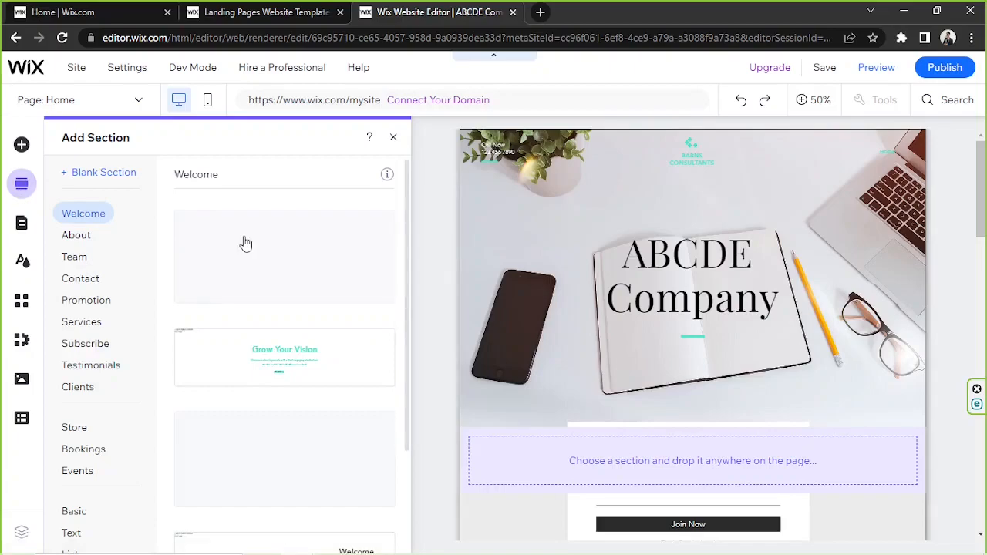
pyautogui.scroll(-2, 246, 243)
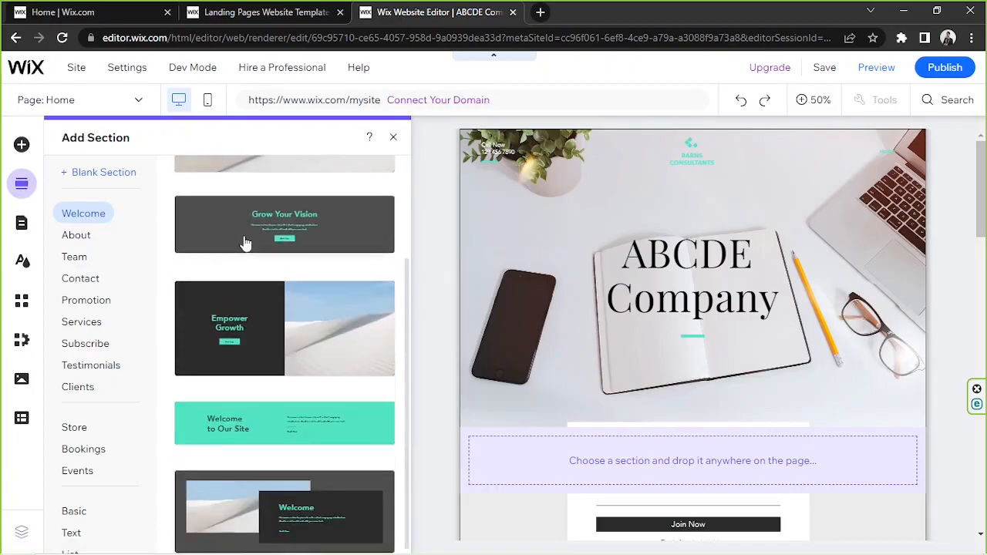
pyautogui.scroll(2, 246, 244)
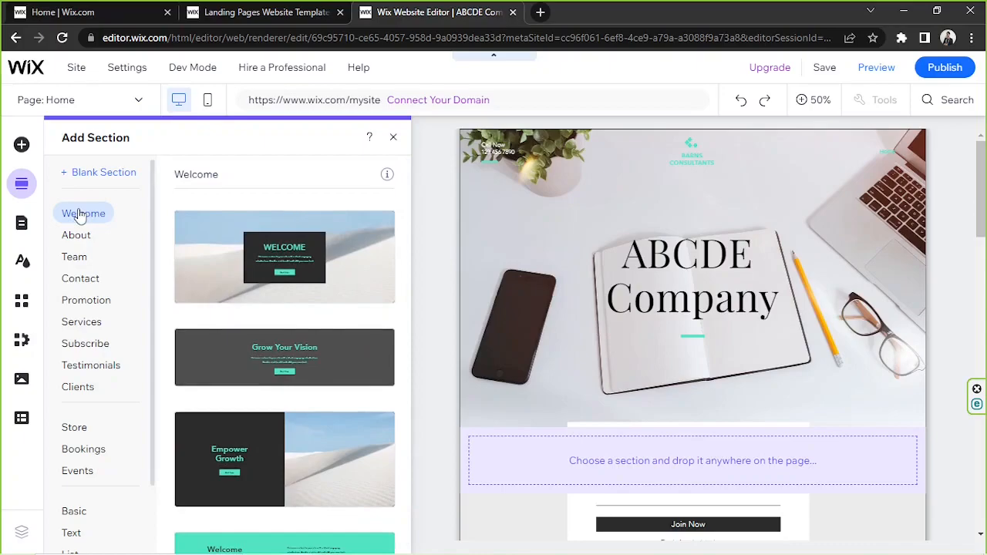
pyautogui.click(77, 237)
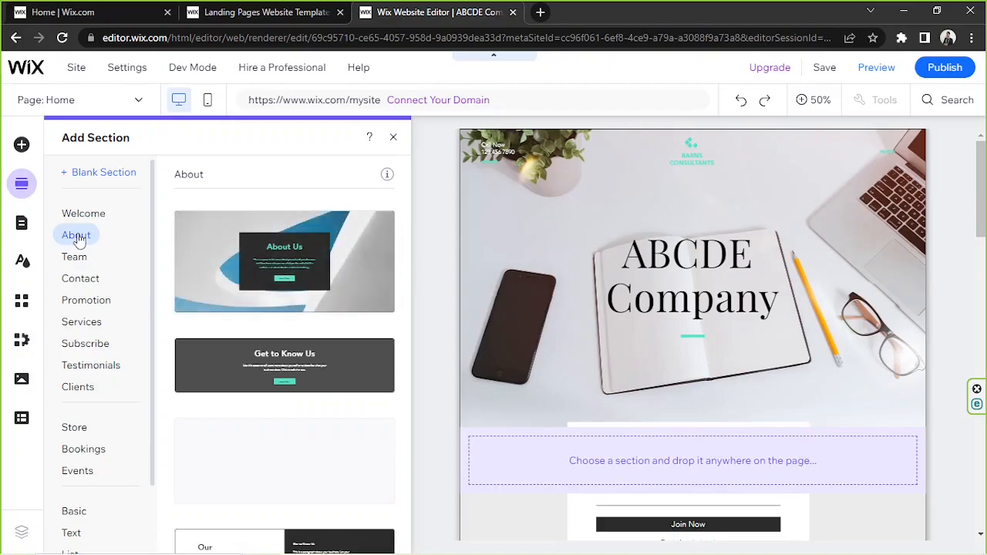
pyautogui.click(77, 259)
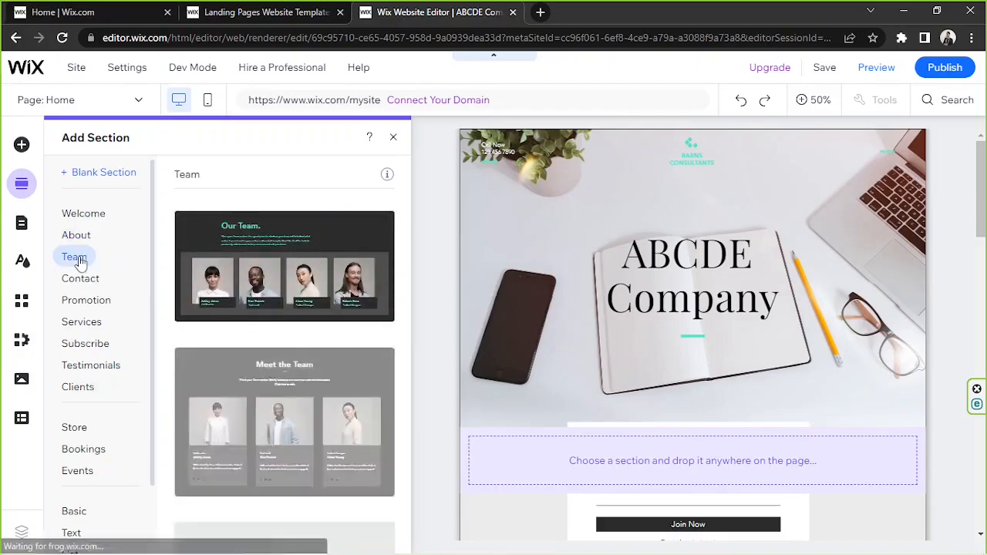
pyautogui.click(81, 282)
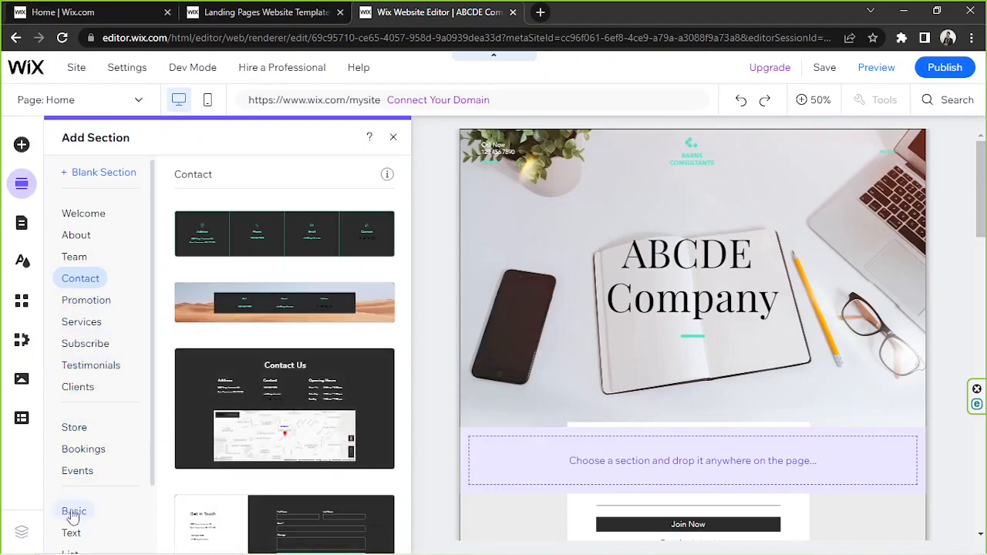
pyautogui.scroll(-1, 80, 309)
pyautogui.scroll(1, 79, 310)
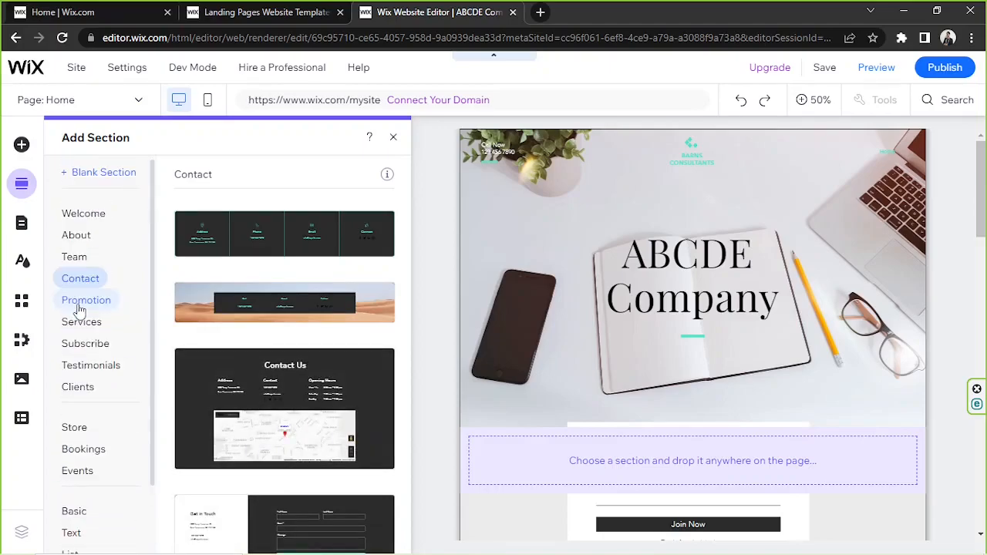
# Add a blank page to the site
pyautogui.click(22, 225)
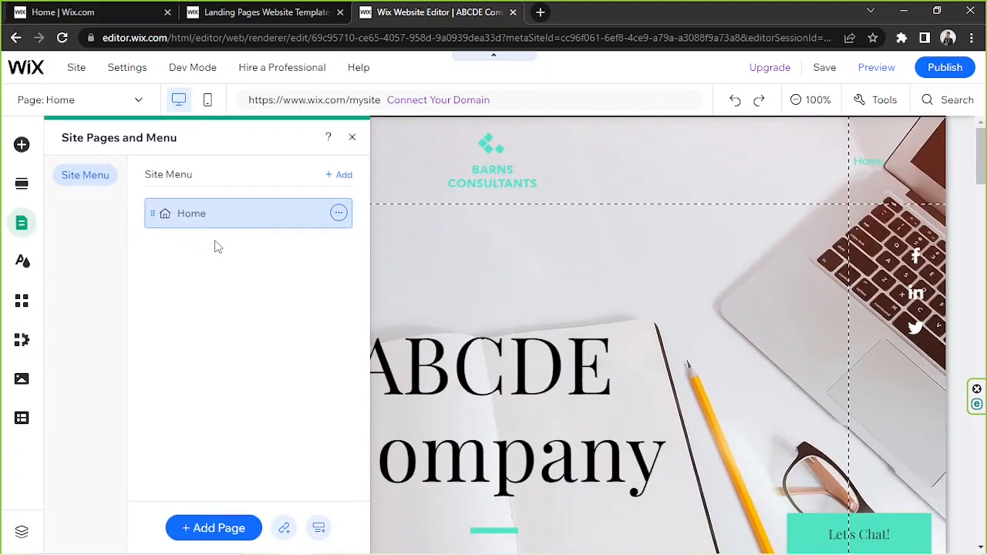
pyautogui.click(341, 177)
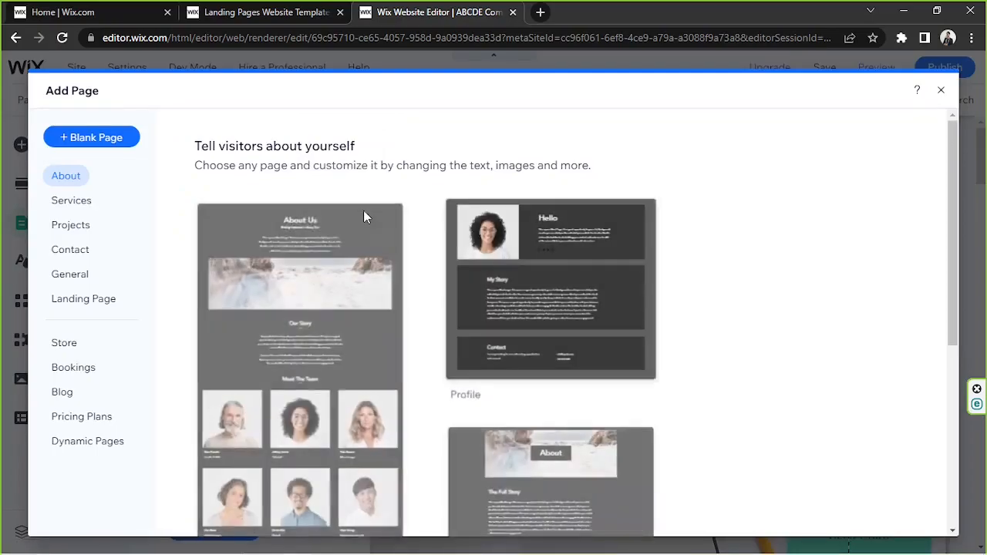
pyautogui.moveTo(840, 368)
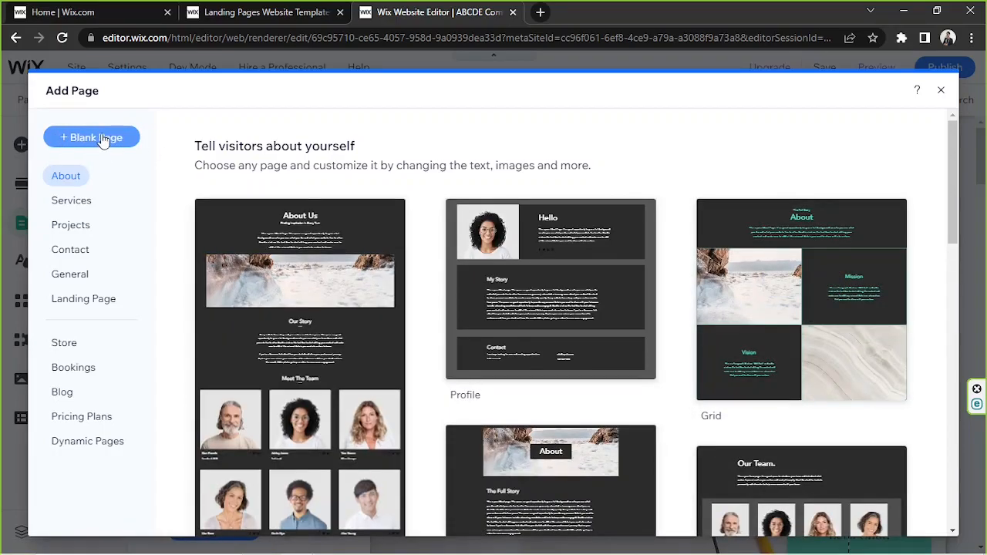
pyautogui.click(103, 138)
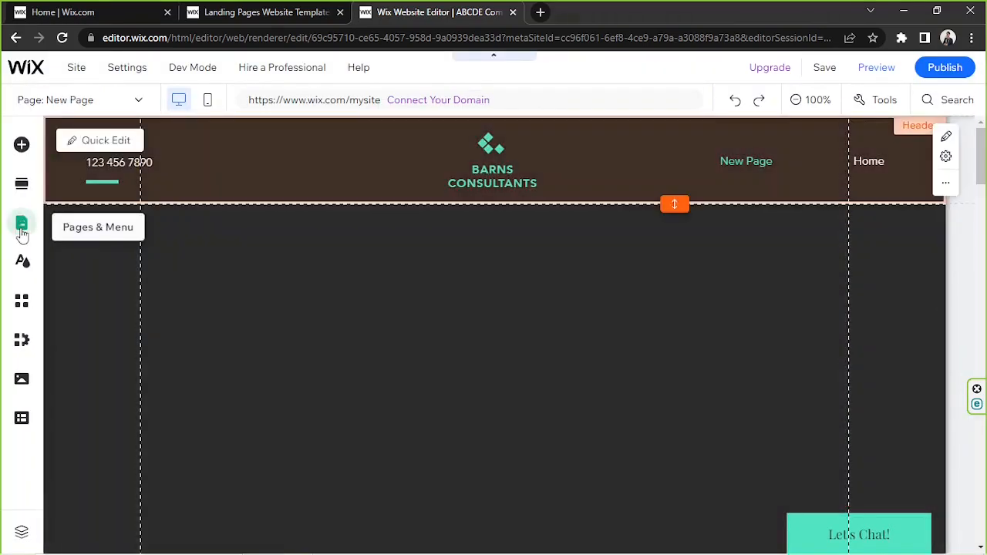
# Rename the new blank page as "About The Company"
pyautogui.click(22, 225)
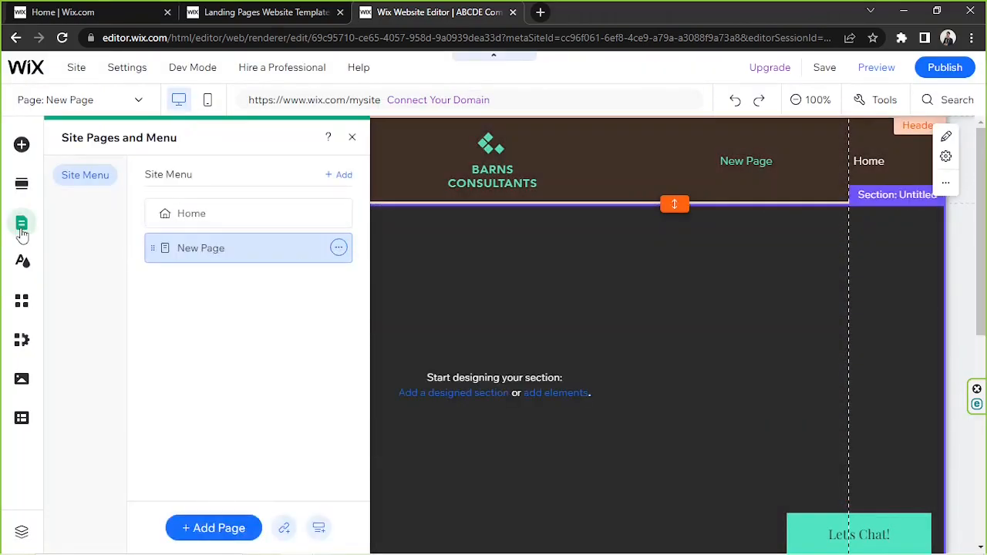
pyautogui.click(21, 231)
pyautogui.click(21, 232)
pyautogui.click(339, 248)
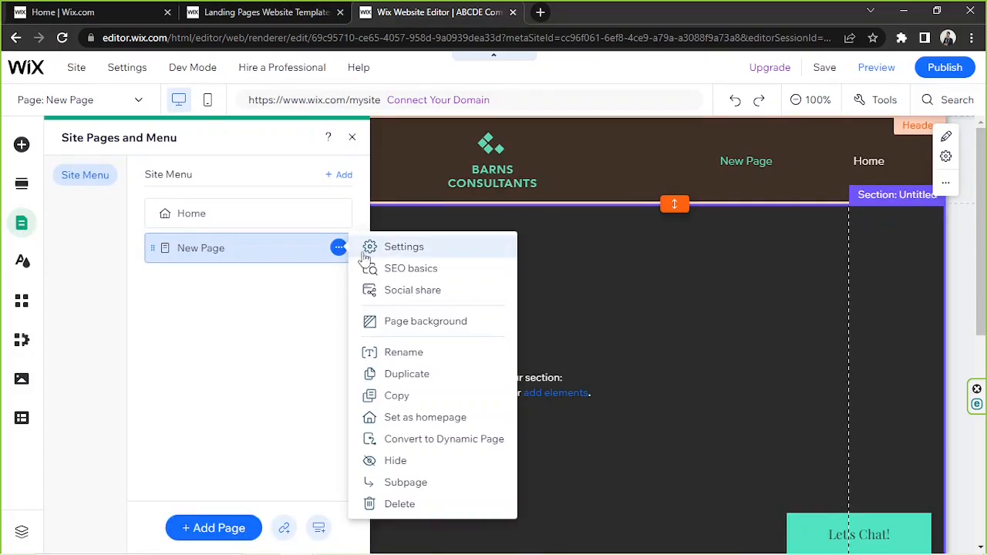
pyautogui.click(385, 354)
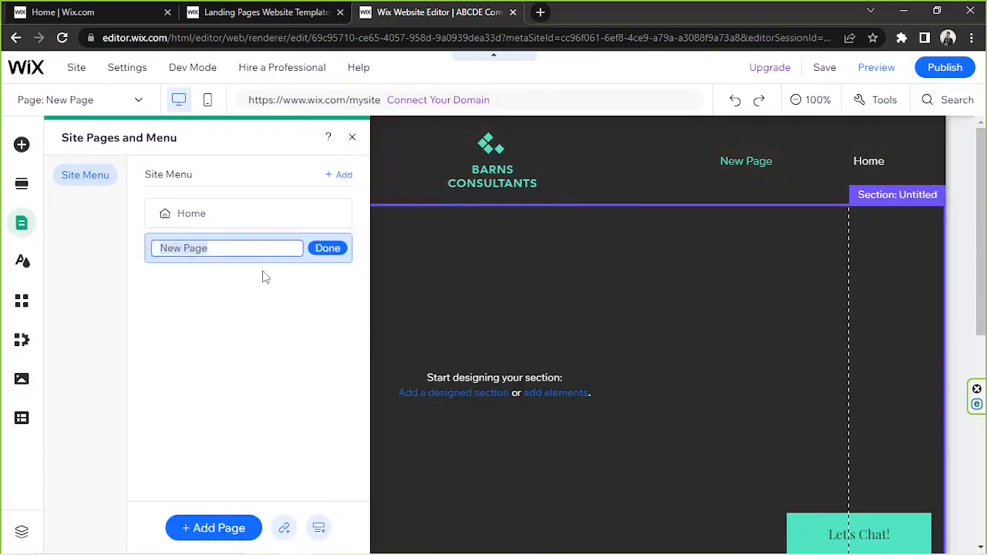
pyautogui.write('About')
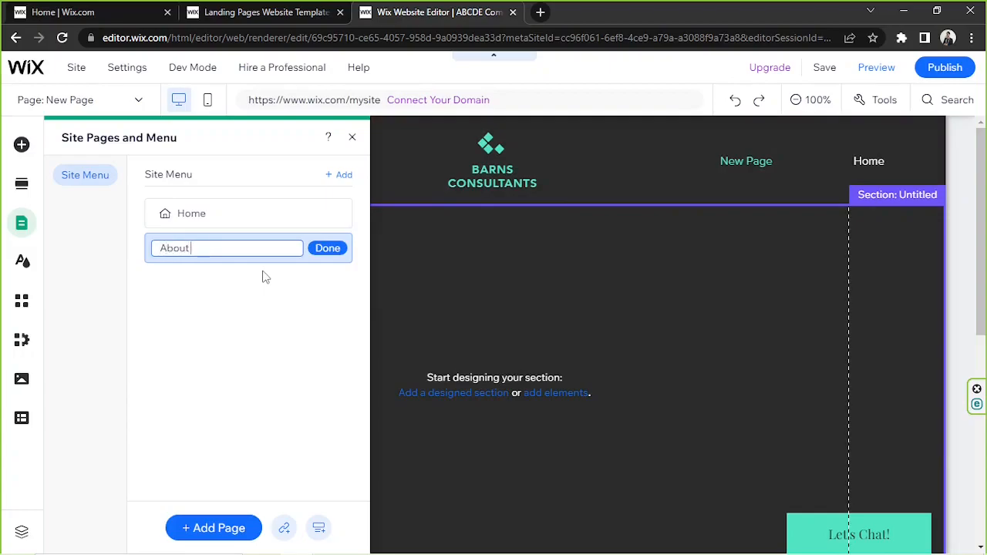
pyautogui.write(' The Company')
pyautogui.press('Return')
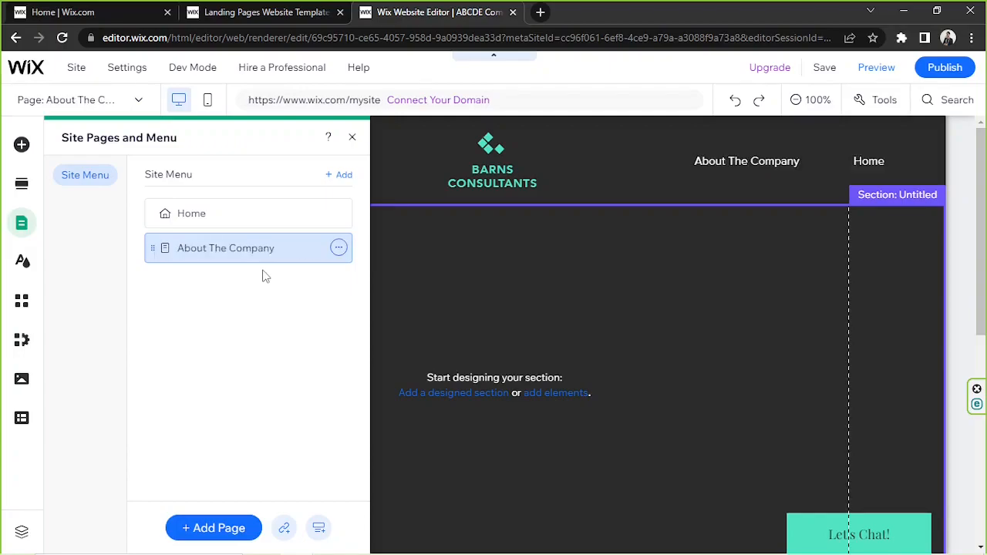
# View the site design options and search the Wix App Market for "wix chat"
pyautogui.click(22, 265)
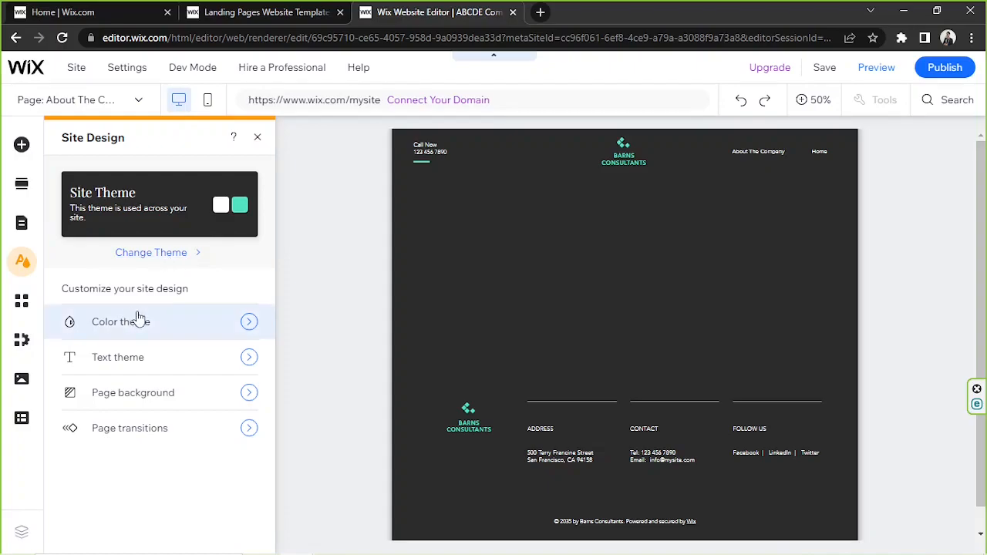
pyautogui.click(22, 303)
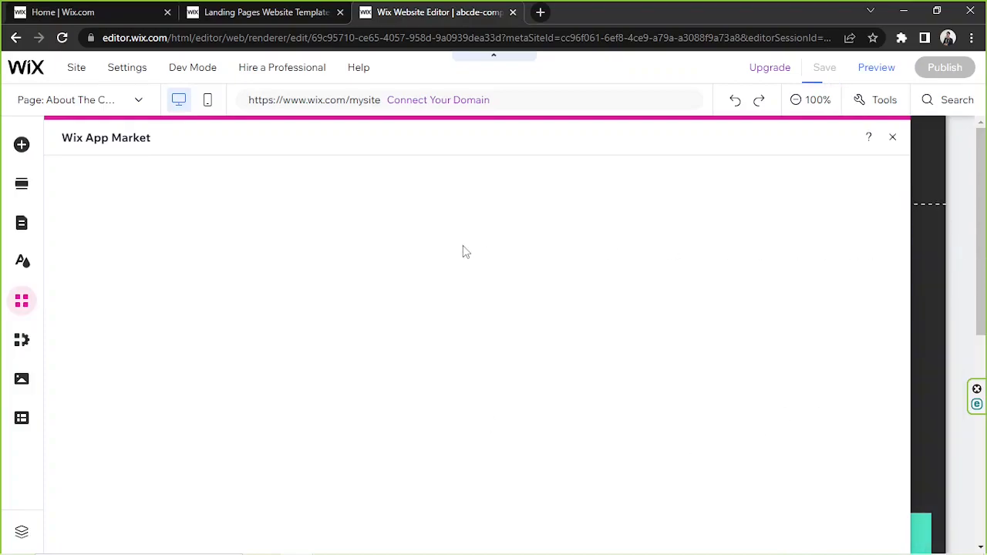
pyautogui.click(21, 300)
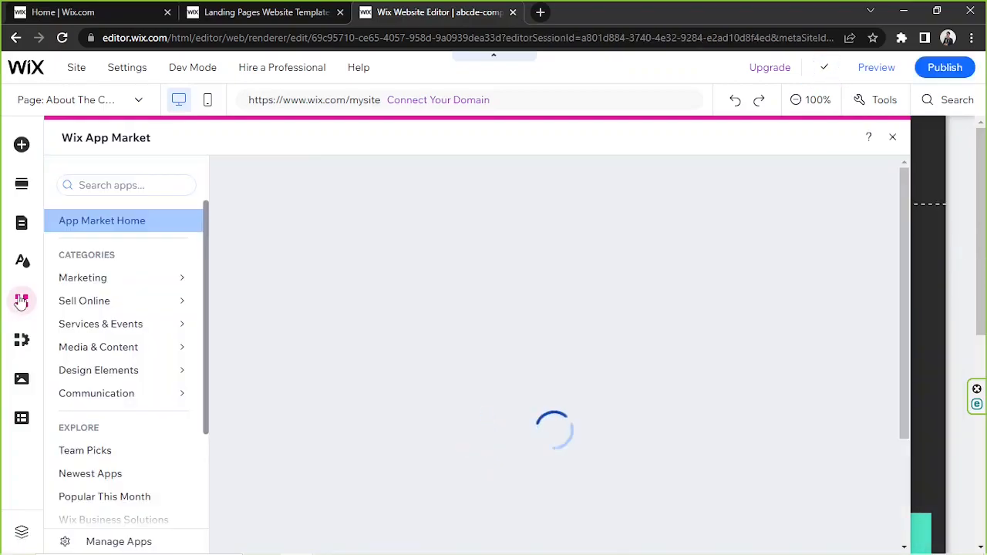
pyautogui.click(118, 186)
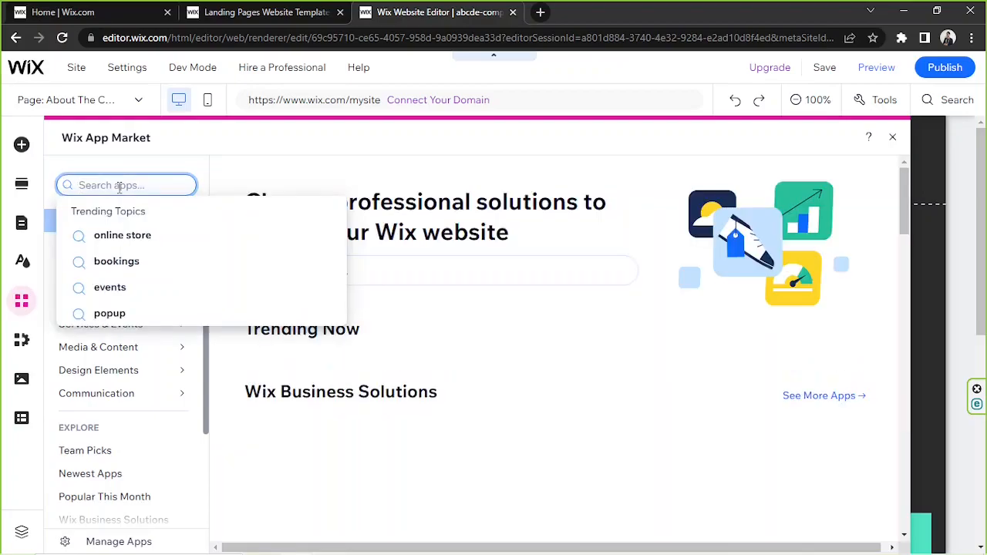
pyautogui.write('wix chat')
pyautogui.press('Return')
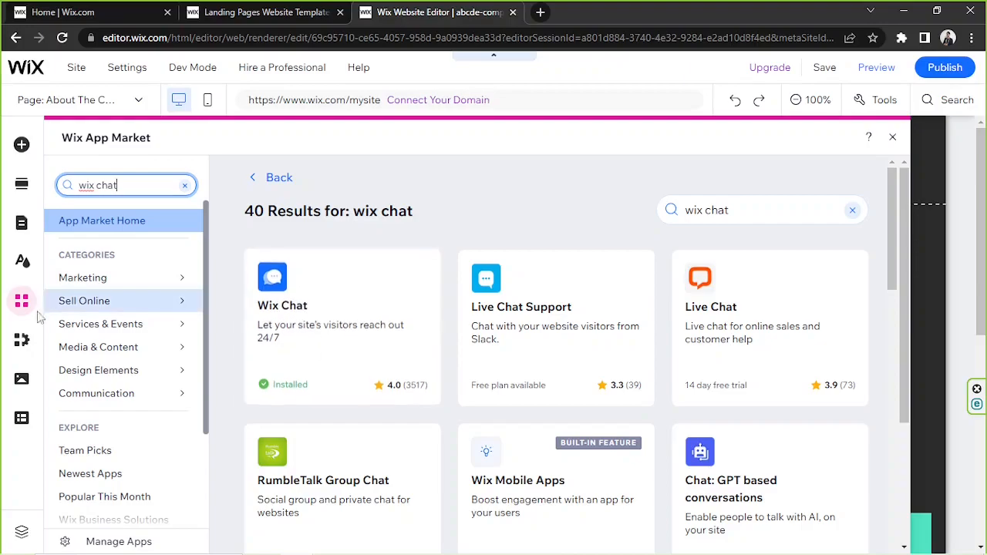
# Look through the site's business apps, media options and Content Manager without adding anything
pyautogui.click(18, 342)
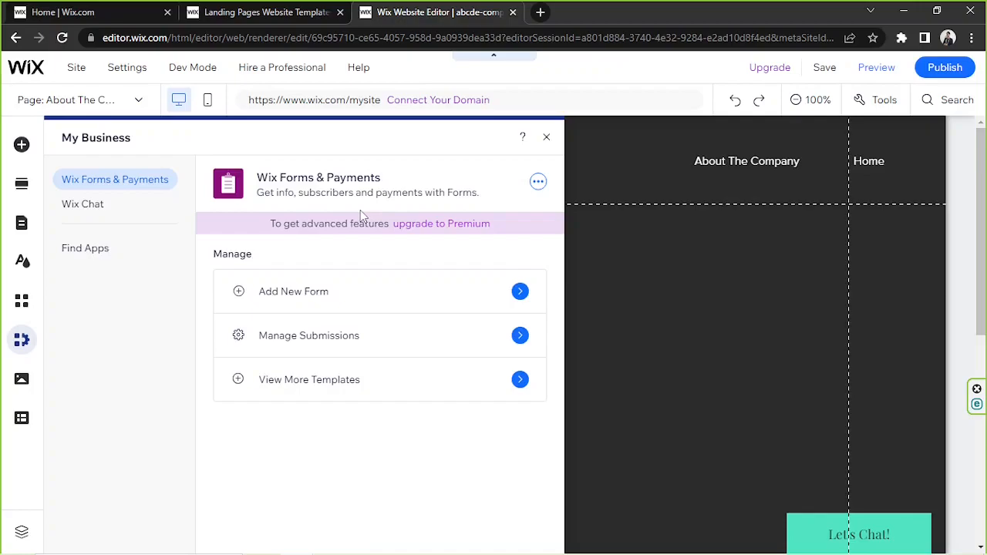
pyautogui.click(21, 381)
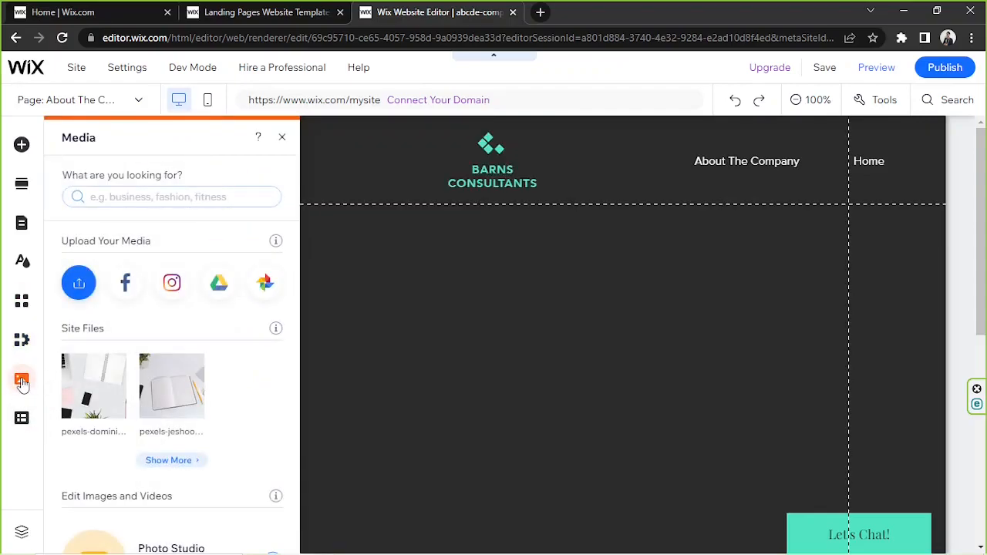
pyautogui.scroll(-3, 287, 314)
pyautogui.scroll(3, 288, 313)
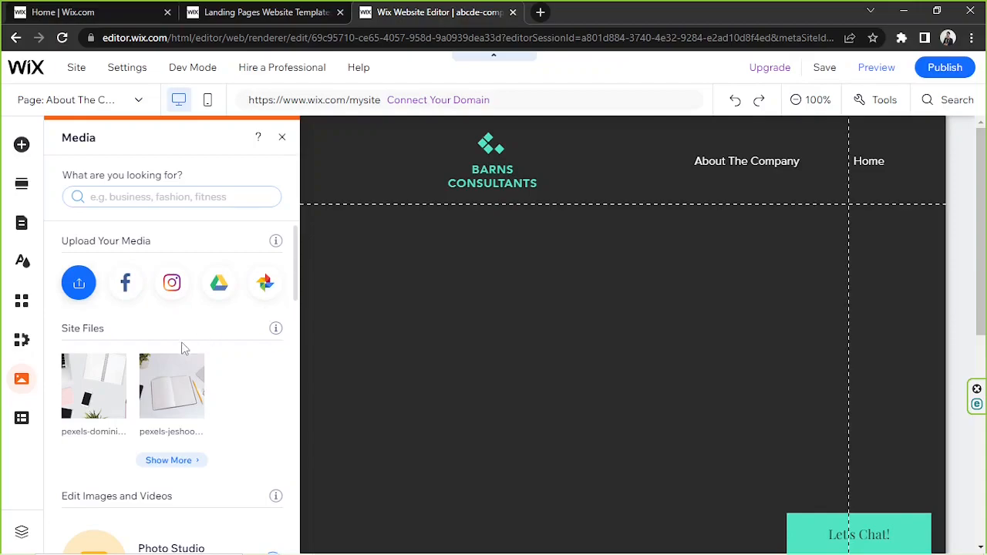
pyautogui.click(21, 419)
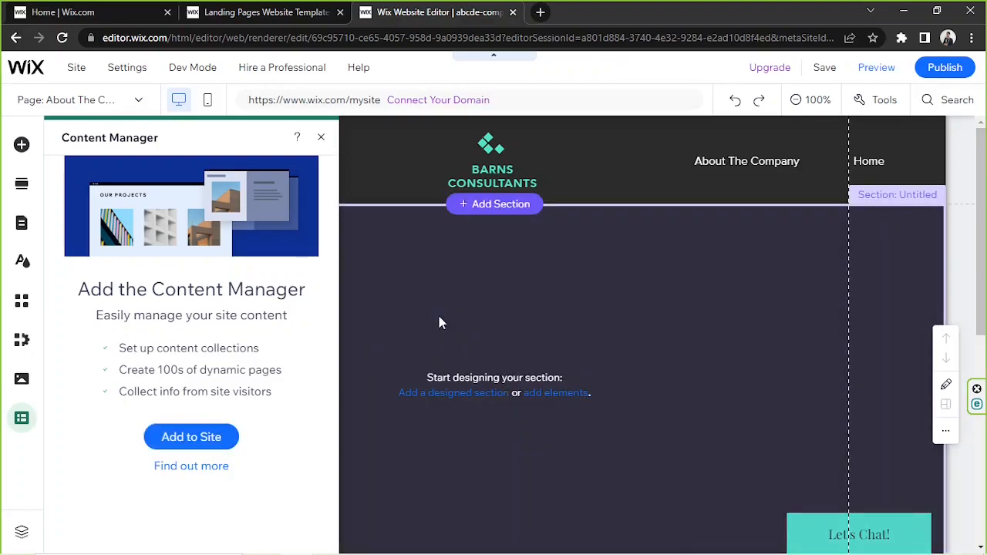
pyautogui.click(437, 313)
pyautogui.click(321, 137)
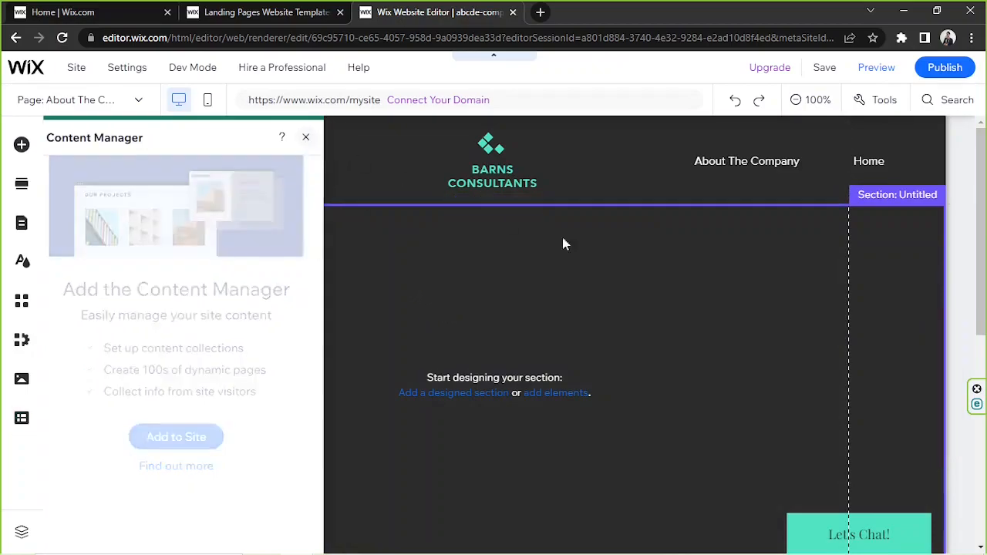
# Check the About The Company page in the mobile editor, skipping the introduction and selecting the header's Call Now text, and return to the desktop editor
pyautogui.scroll(-5, 596, 321)
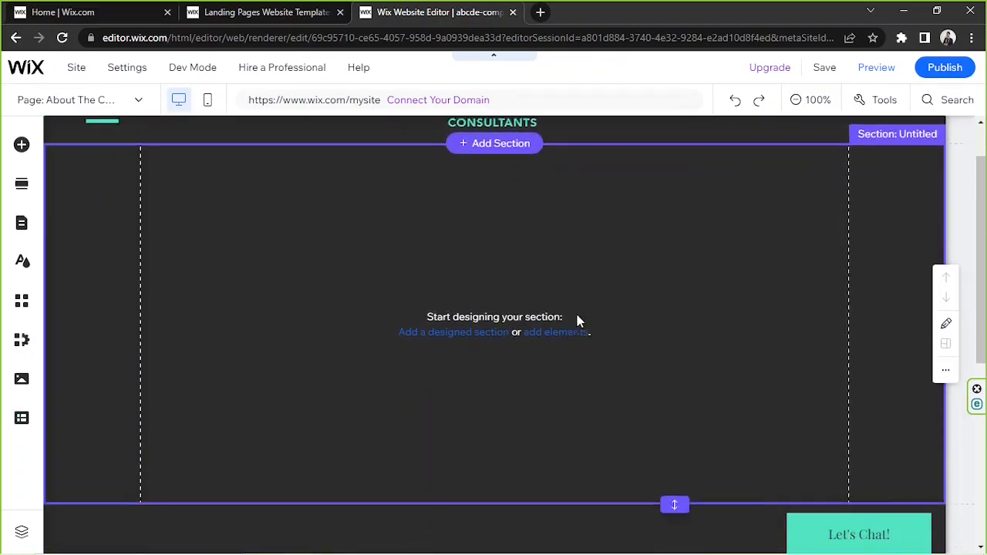
pyautogui.scroll(5, 578, 316)
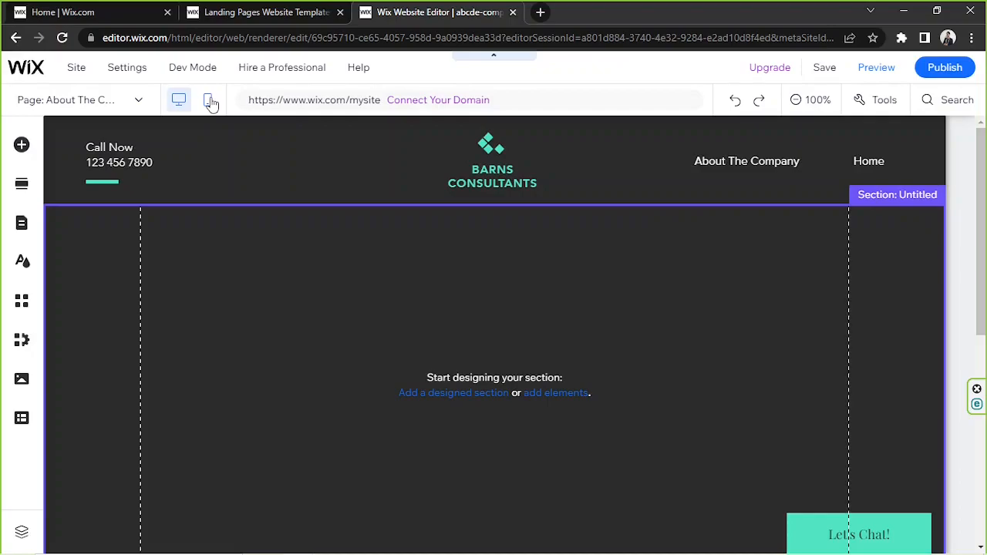
pyautogui.click(211, 102)
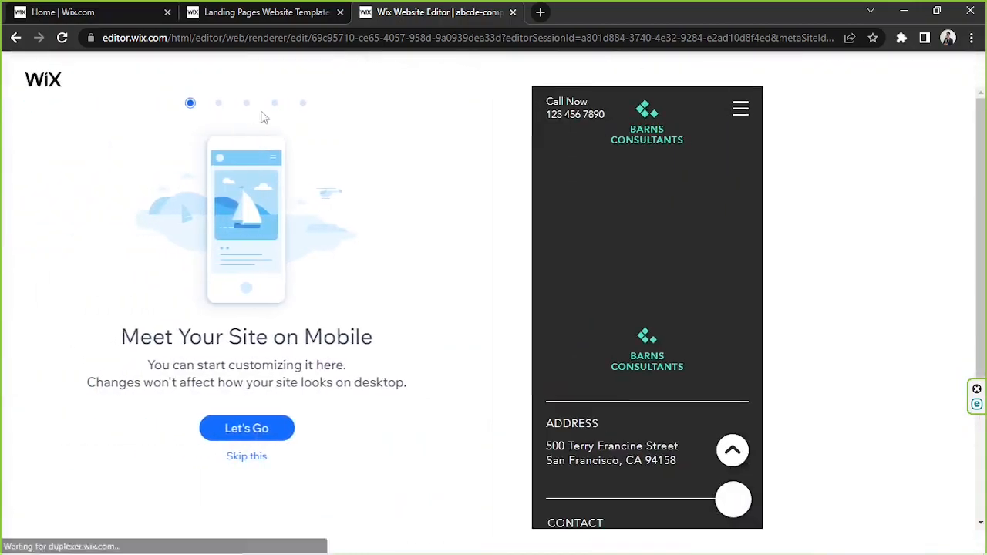
pyautogui.click(243, 460)
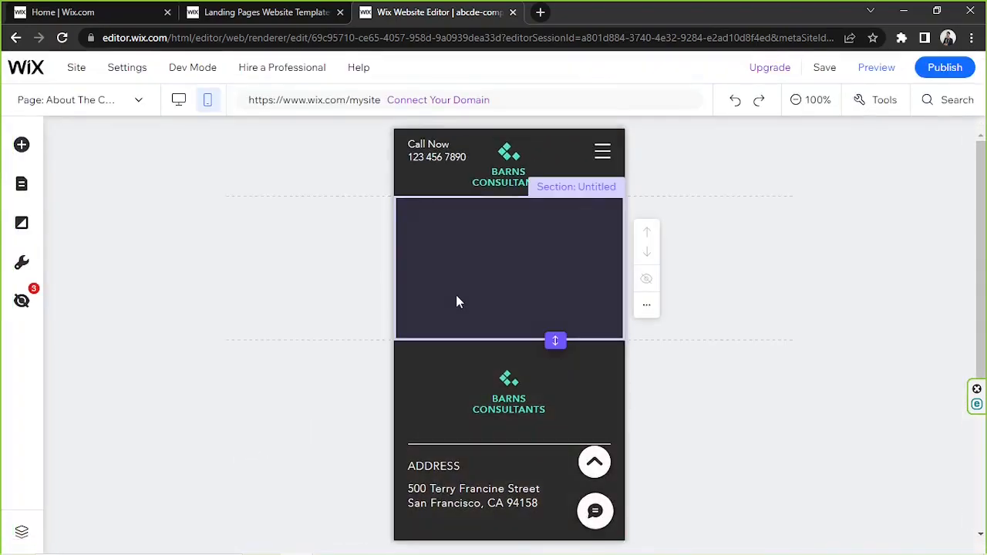
pyautogui.scroll(-3, 457, 298)
pyautogui.scroll(5, 456, 300)
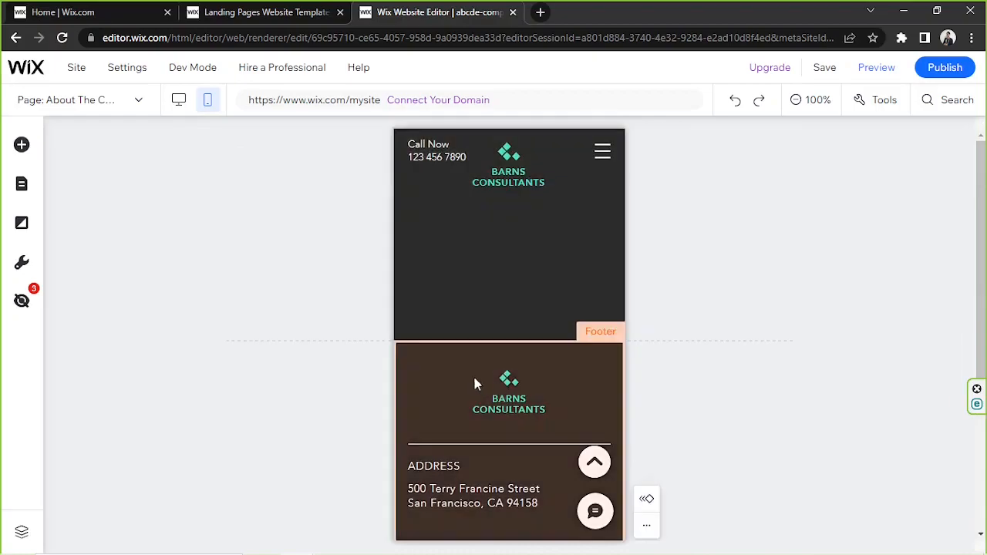
pyautogui.click(440, 154)
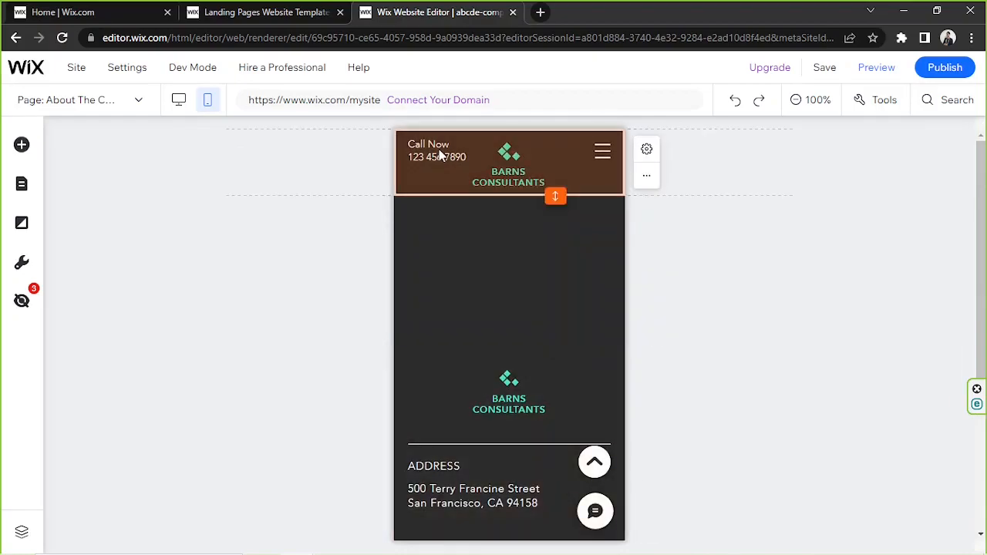
pyautogui.click(444, 157)
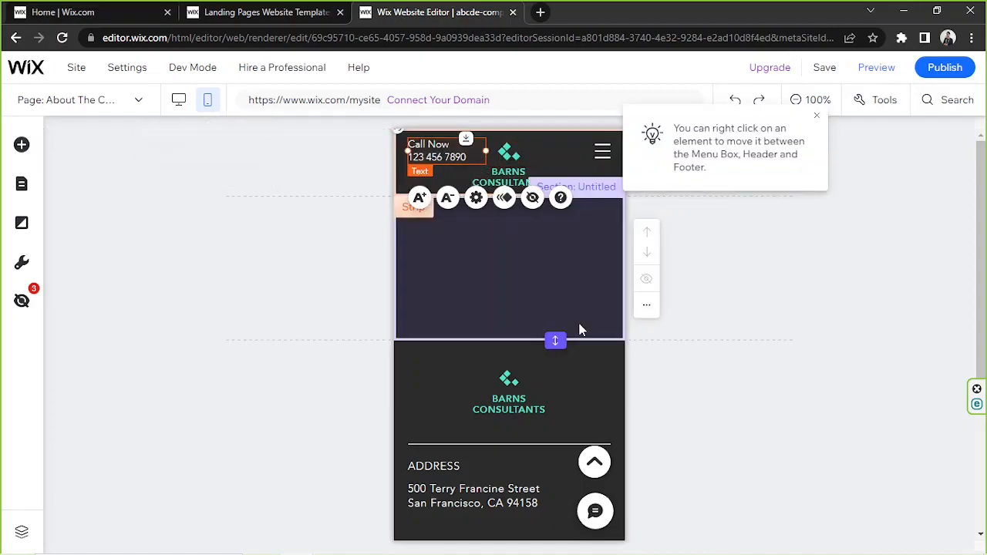
pyautogui.click(179, 112)
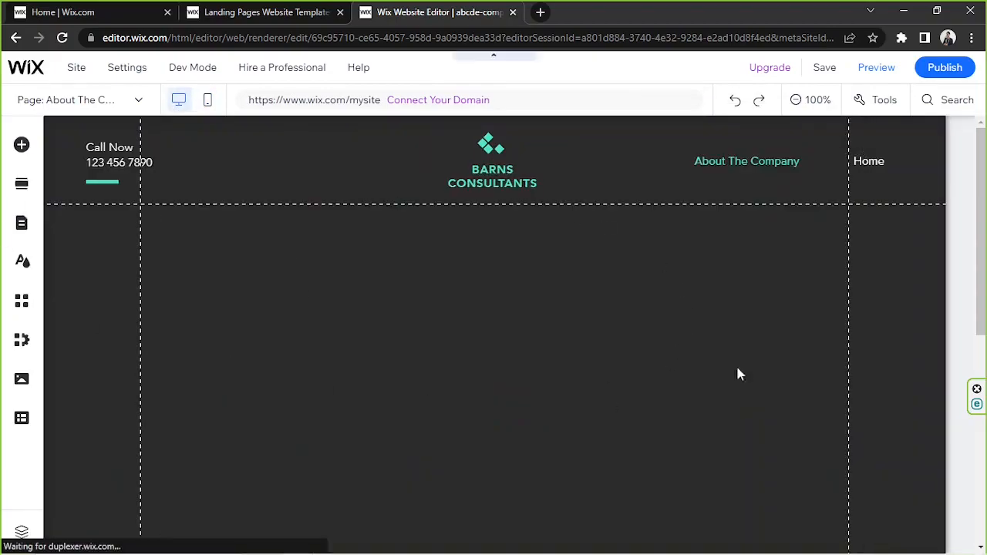